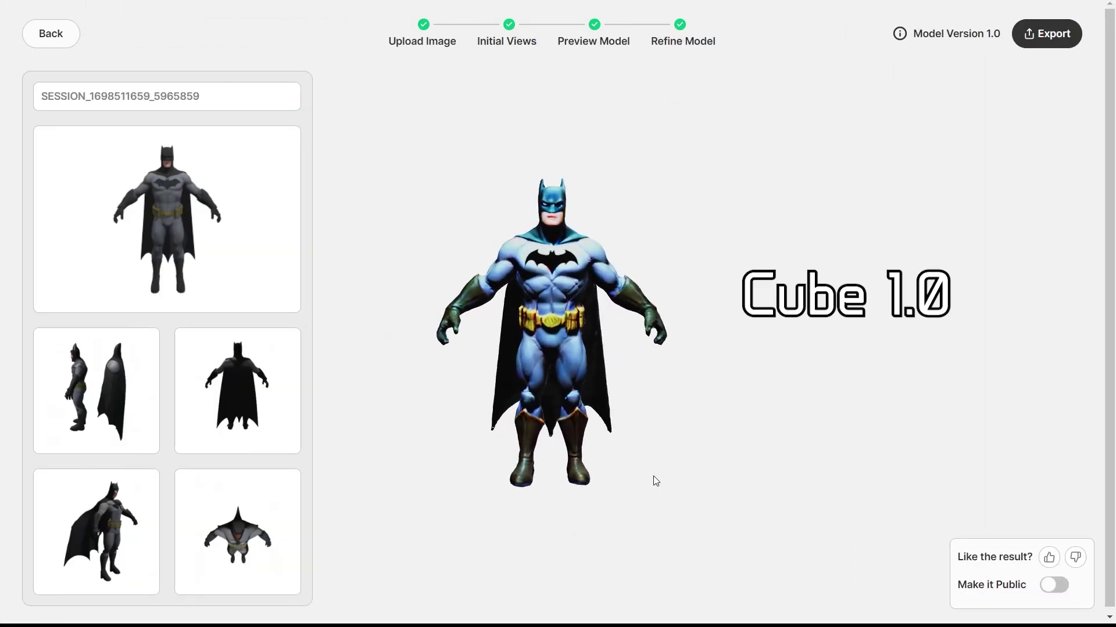
Orbit the Batman model to view it from below and then in side profile
scroll(821, 486, up, 3)
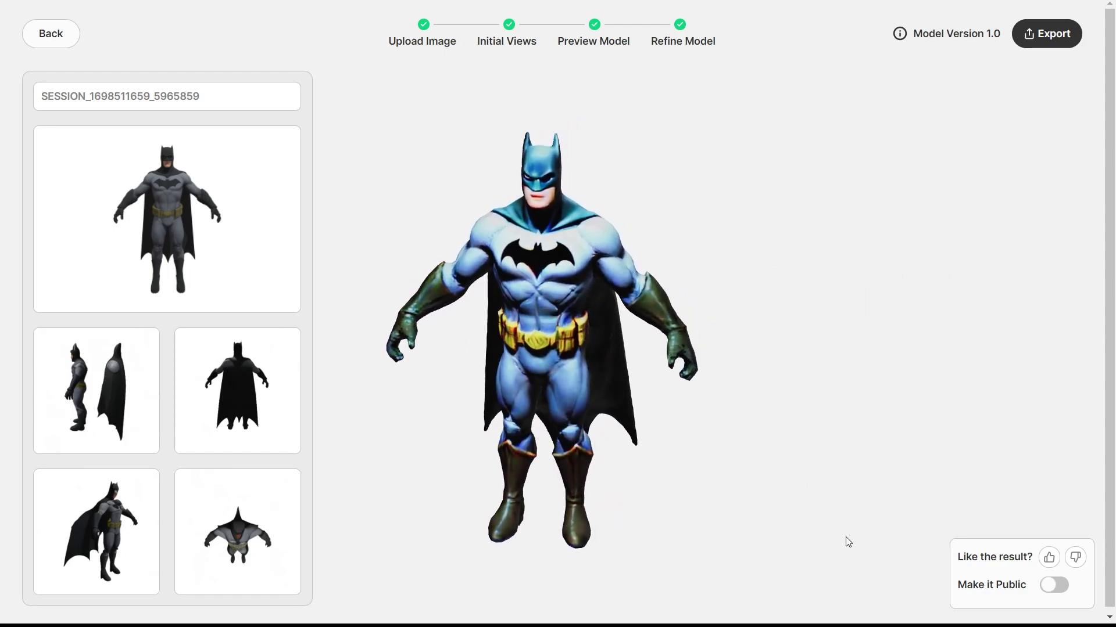
mouse_move(848, 542)
mouse_down()
mouse_move(851, 432)
mouse_move(657, 503)
mouse_move(291, 498)
mouse_up()
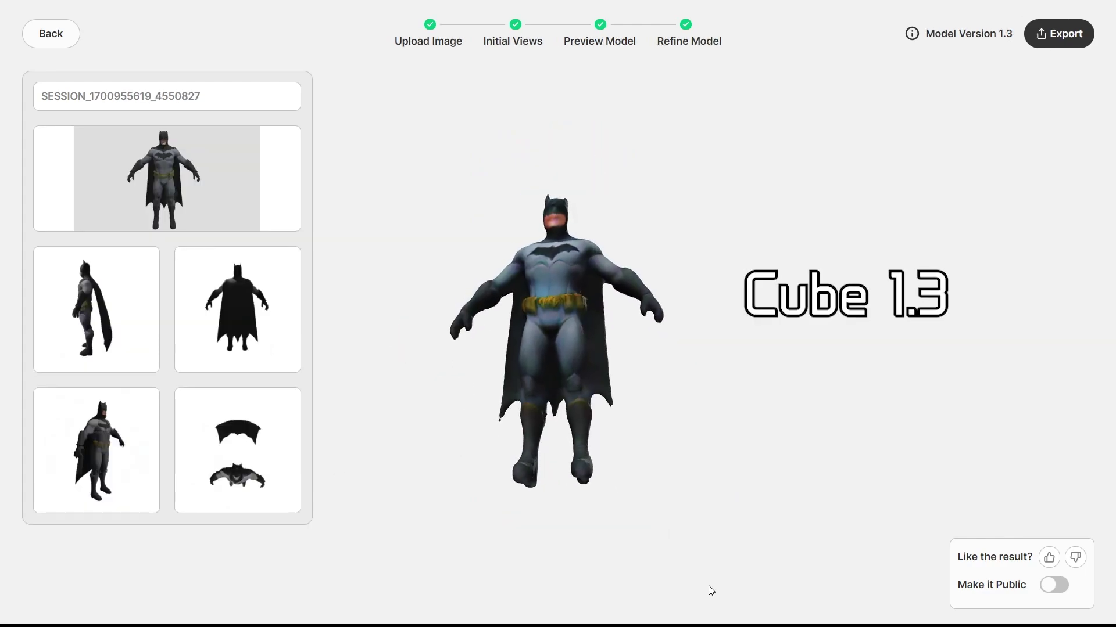
mouse_move(621, 601)
mouse_down()
mouse_move(468, 608)
mouse_move(476, 601)
mouse_up()
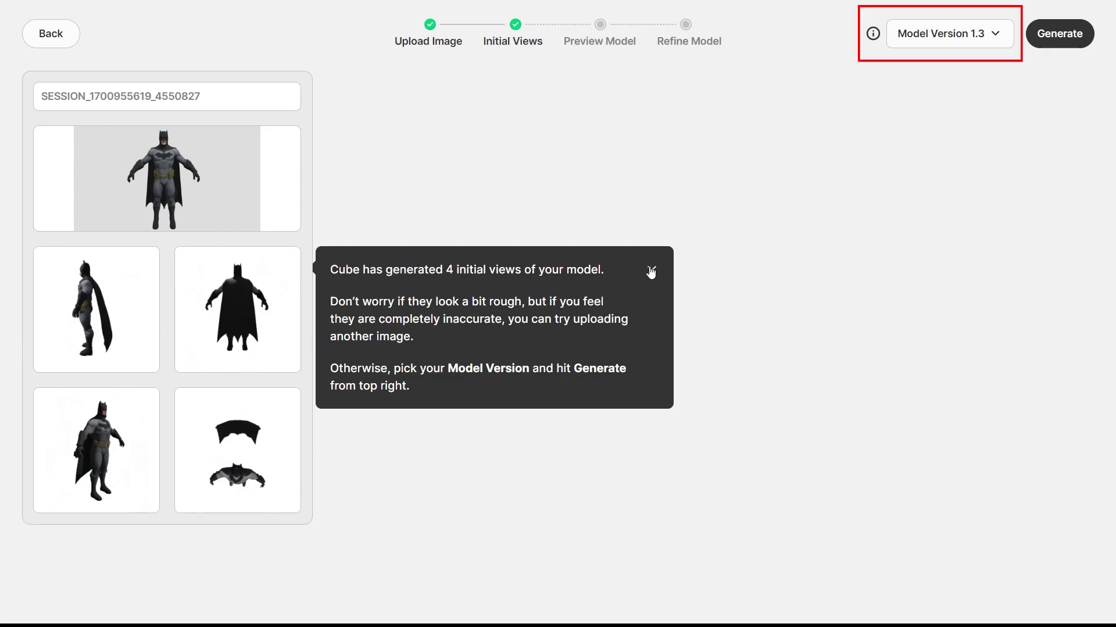
Generate the Version 1.3 Batman 3D model and orbit it to check its back and side
click(650, 273)
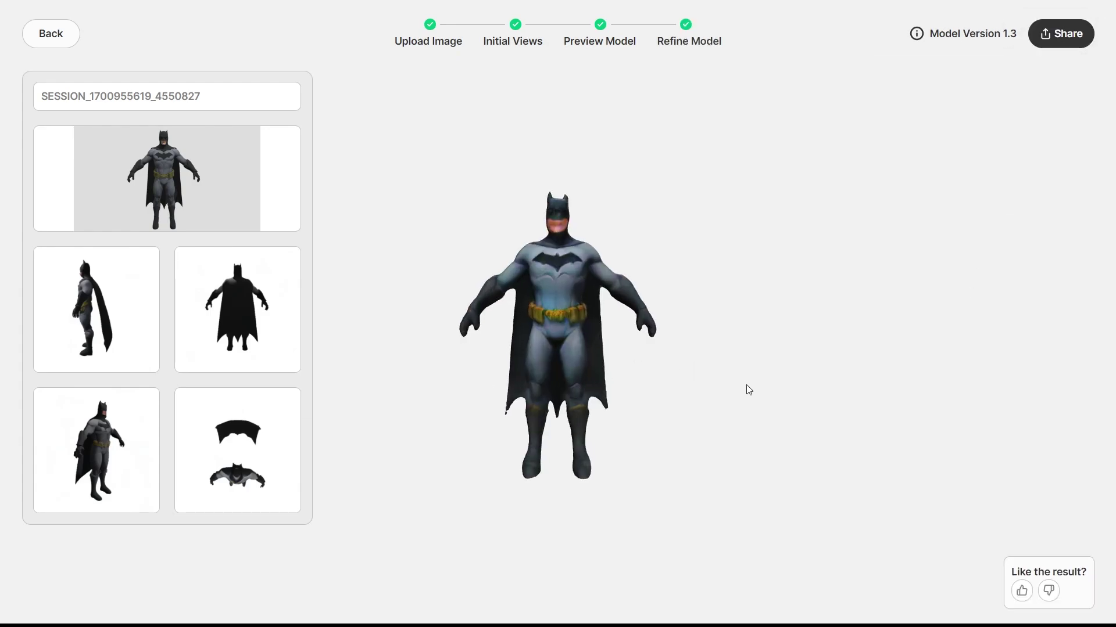
scroll(779, 426, up, 3)
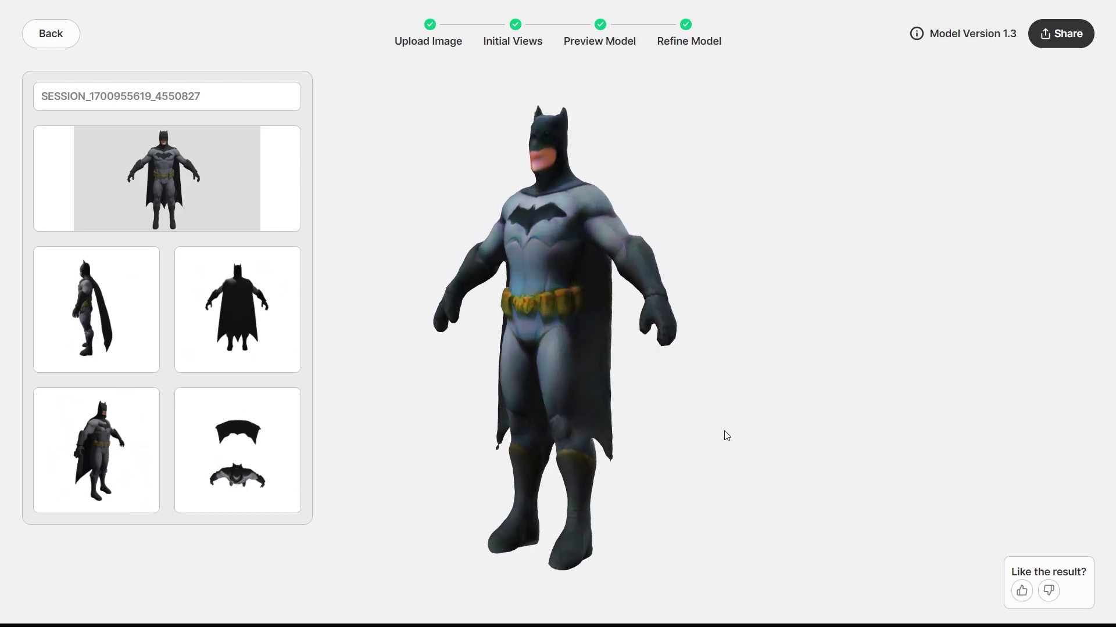
mouse_move(780, 426)
mouse_down()
mouse_move(497, 430)
mouse_move(578, 410)
mouse_move(843, 428)
mouse_move(692, 343)
mouse_move(719, 413)
mouse_move(665, 380)
mouse_move(685, 361)
mouse_up()
scroll(701, 358, down, 2)
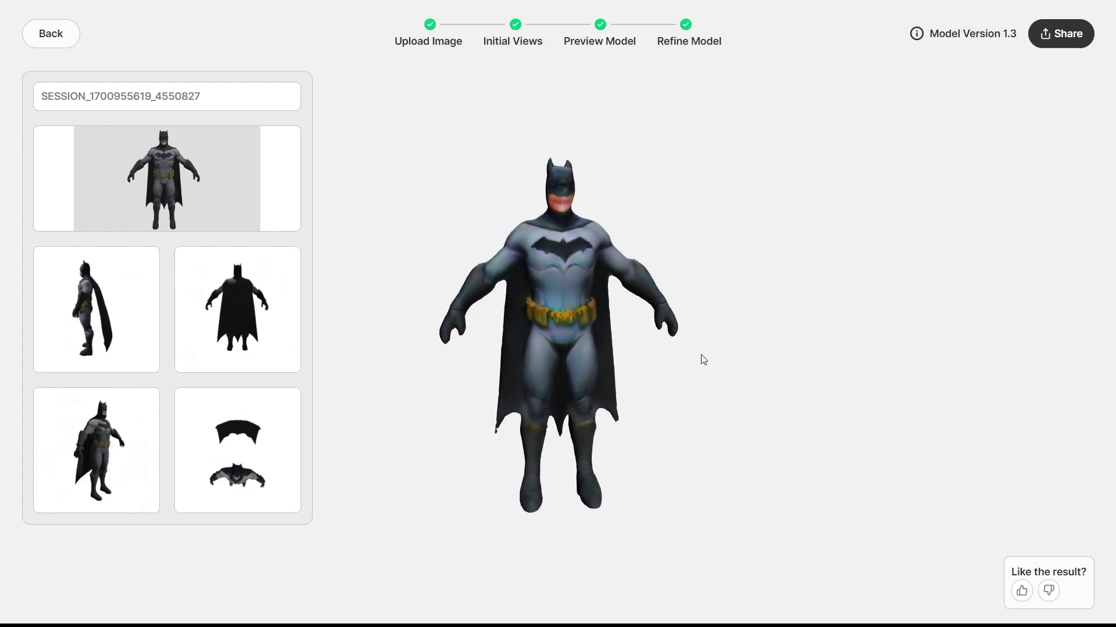
scroll(701, 359, up, 3)
scroll(703, 360, down, 2)
mouse_move(775, 379)
mouse_down()
mouse_move(563, 380)
mouse_move(807, 382)
mouse_up()
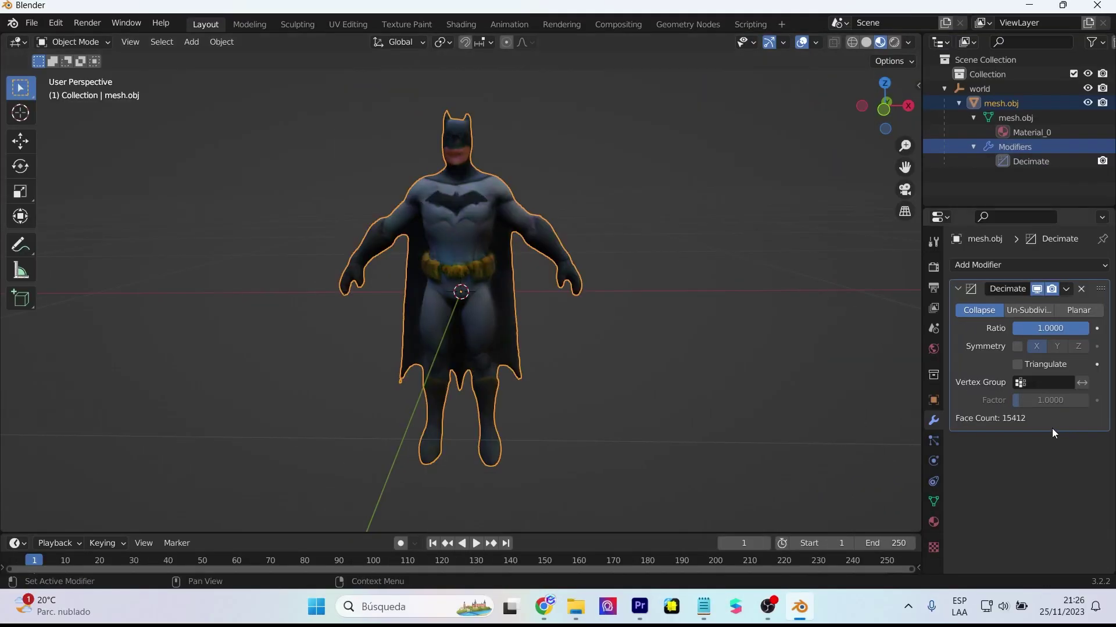
Inspect the 15412-face Batman mesh wireframe in Edit Mode, then orbit the shaded model
key(Tab)
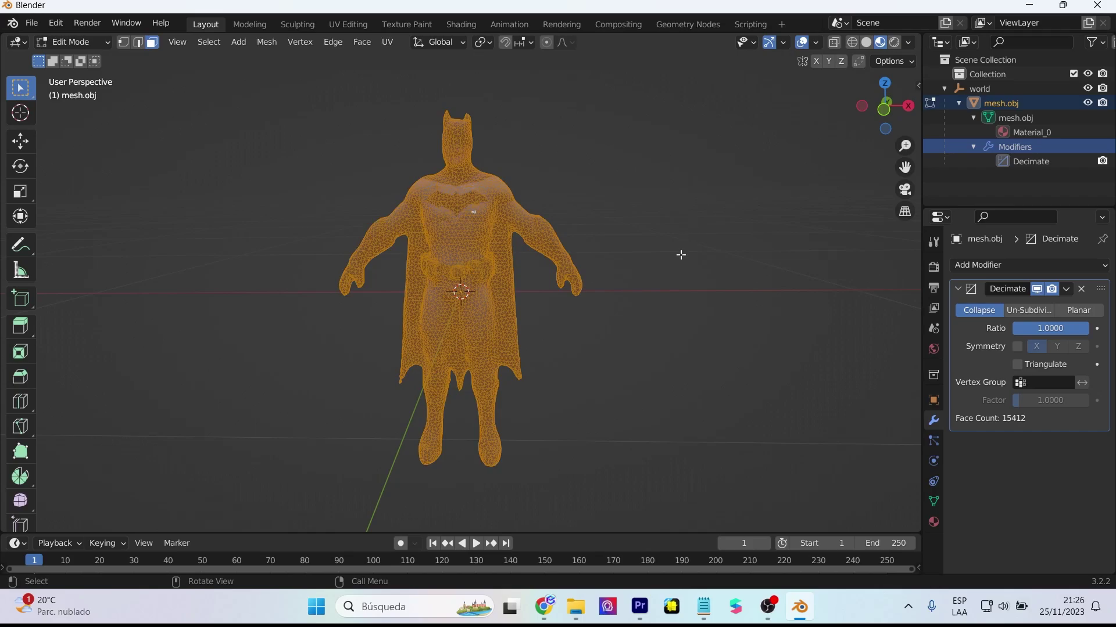
scroll(656, 299, up, 3)
scroll(742, 352, up, 3)
scroll(710, 351, up, 2)
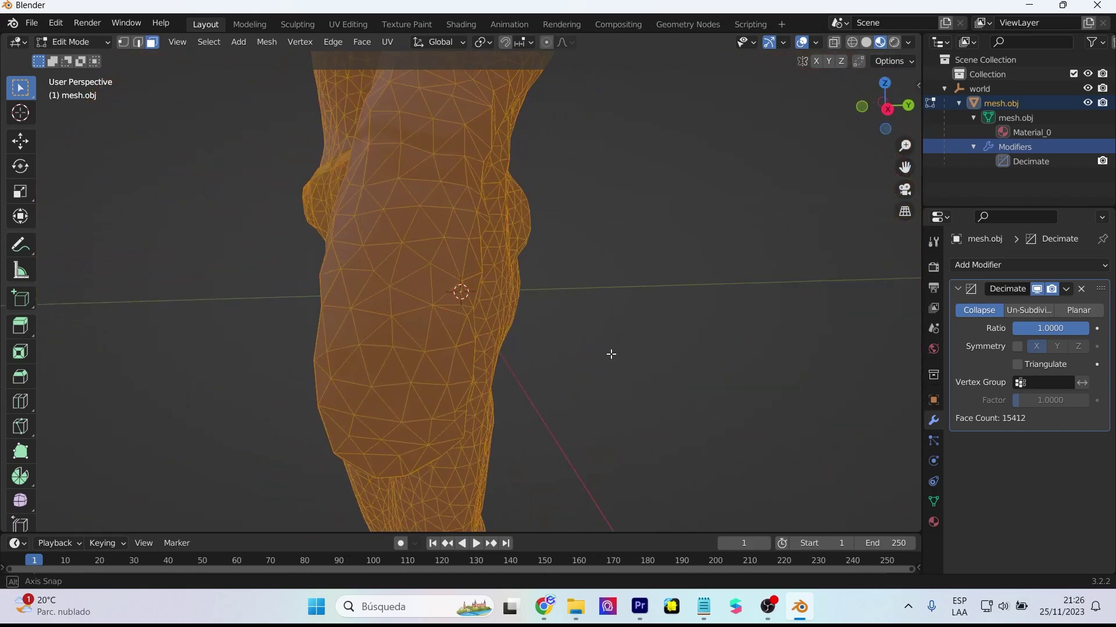
drag(611, 354, 736, 352)
key(Tab)
scroll(733, 341, down, 4)
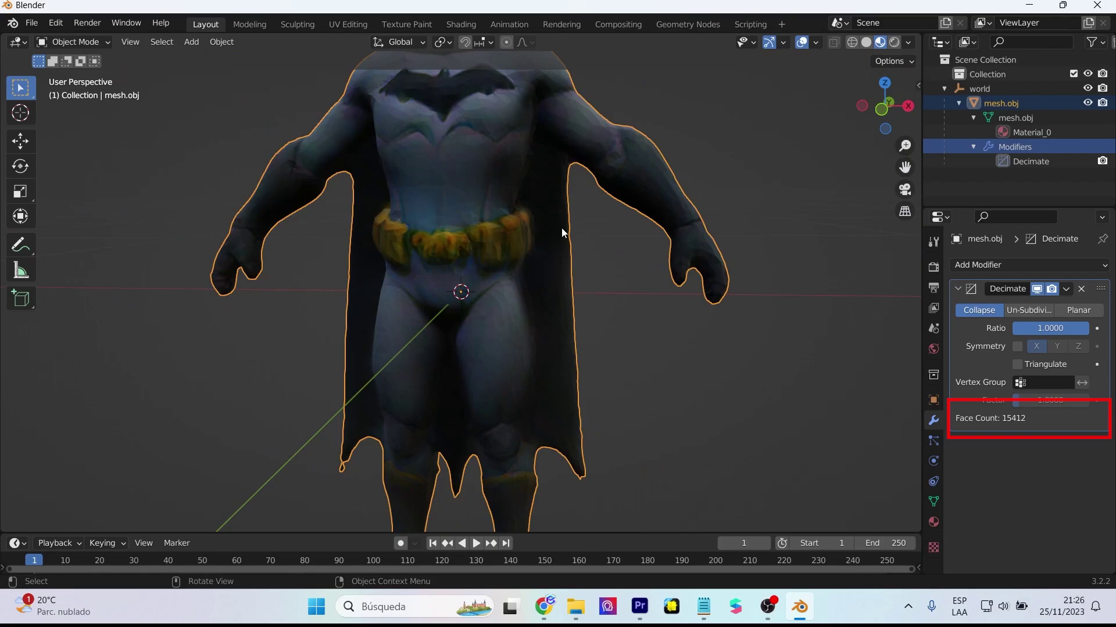
scroll(562, 232, down, 3)
drag(493, 88, 496, 215)
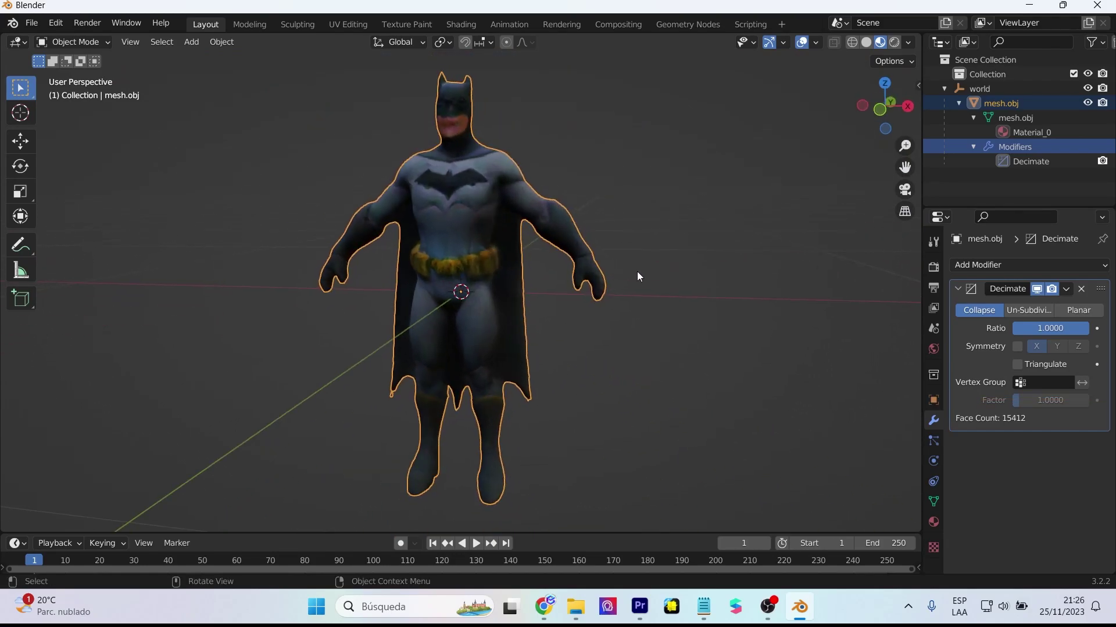
scroll(638, 276, up, 2)
Show the Batman mesh in the UV Editing workspace with Material Preview shading beside its texture
key(ctrl+Page_Up)
key(ctrl+Page_Up)
key(ctrl+Page_Up)
scroll(707, 302, up, 3)
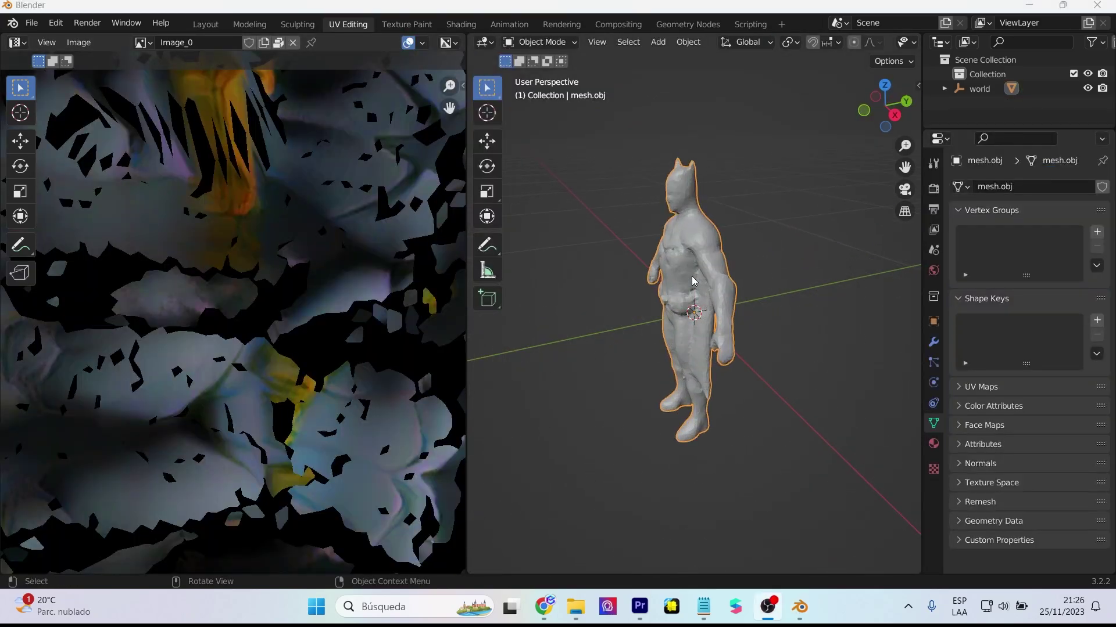
key(Tab)
key(Tab)
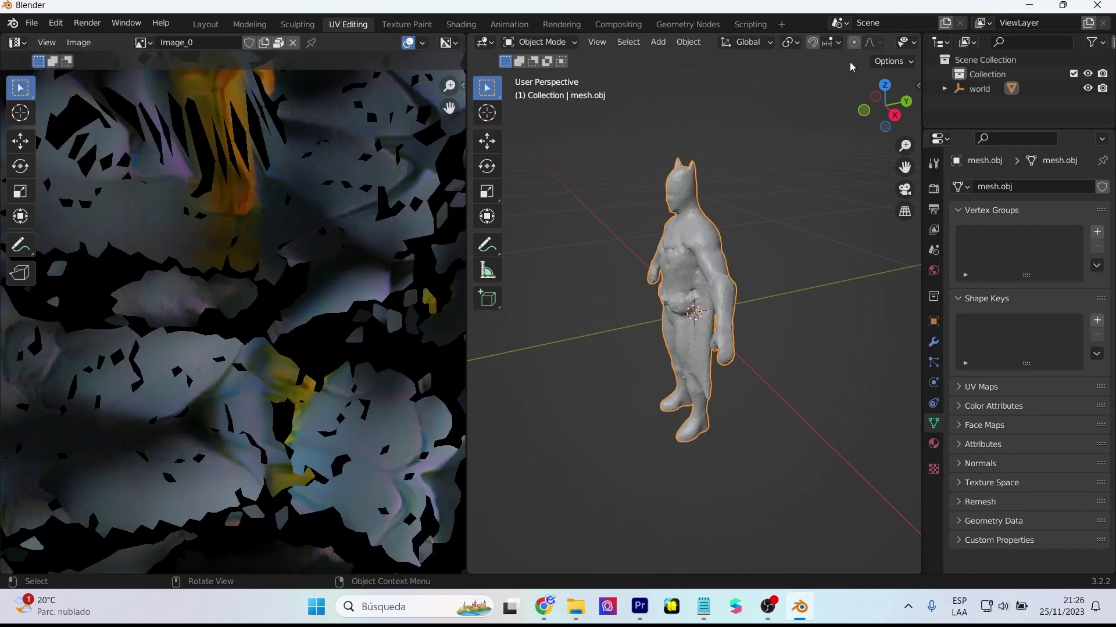
scroll(867, 43, up, 3)
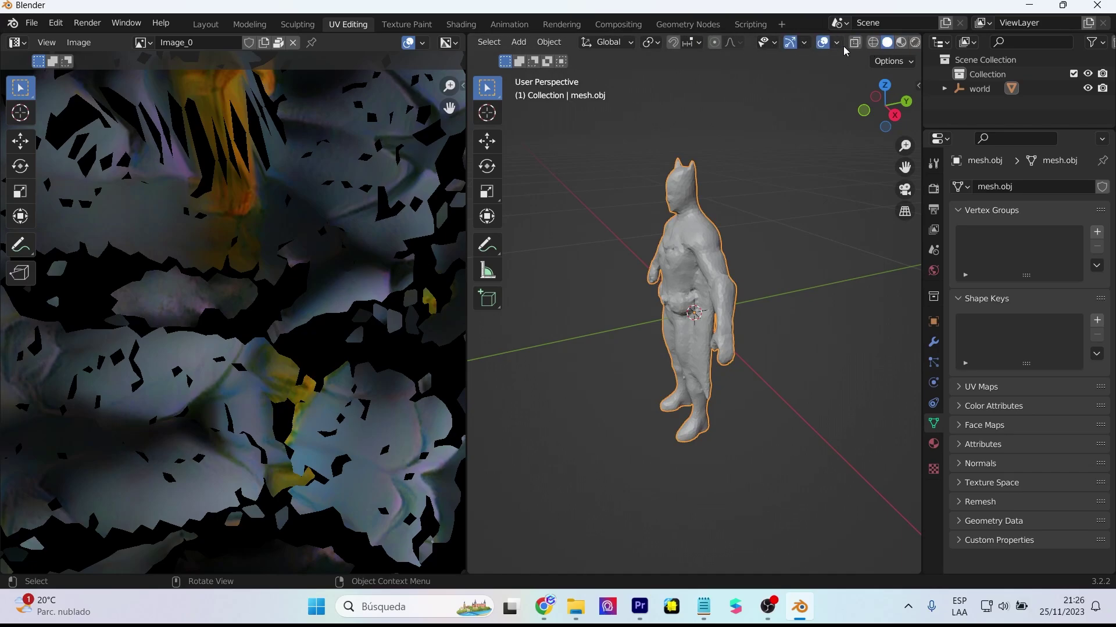
click(900, 43)
scroll(608, 255, up, 2)
scroll(279, 237, down, 2)
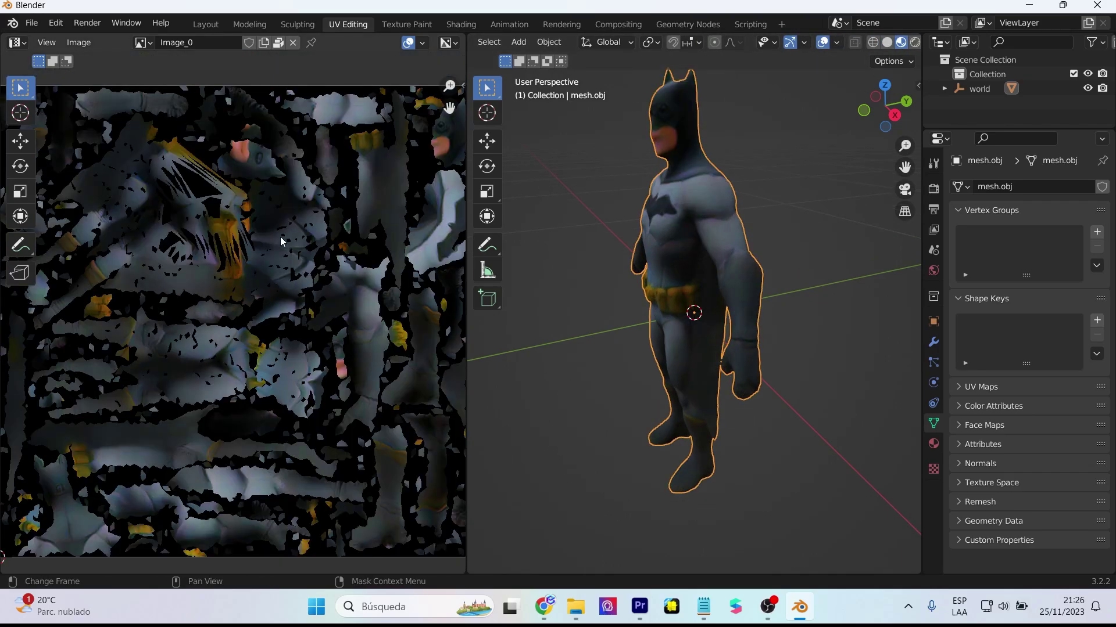
scroll(278, 239, down, 2)
key(Tab)
key(Tab)
scroll(241, 264, up, 3)
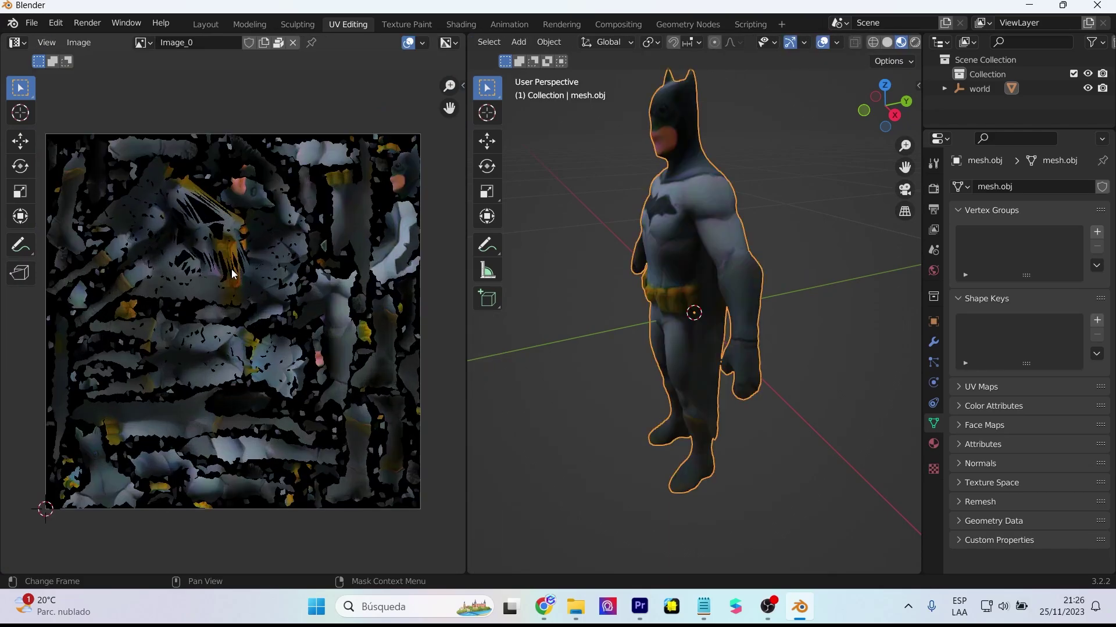
scroll(244, 273, up, 1)
scroll(244, 270, down, 1)
scroll(298, 215, up, 3)
scroll(298, 214, down, 3)
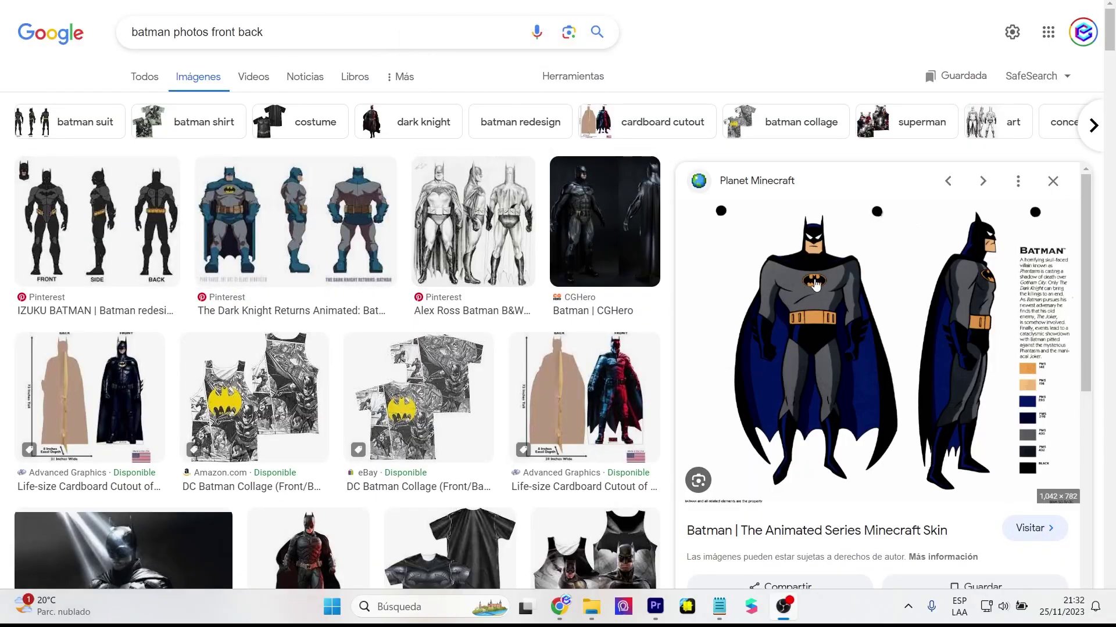
Save the animated Batman reference image and enlarge the MultiVersus Batman preview
right_click(815, 284)
click(874, 281)
right_click(877, 264)
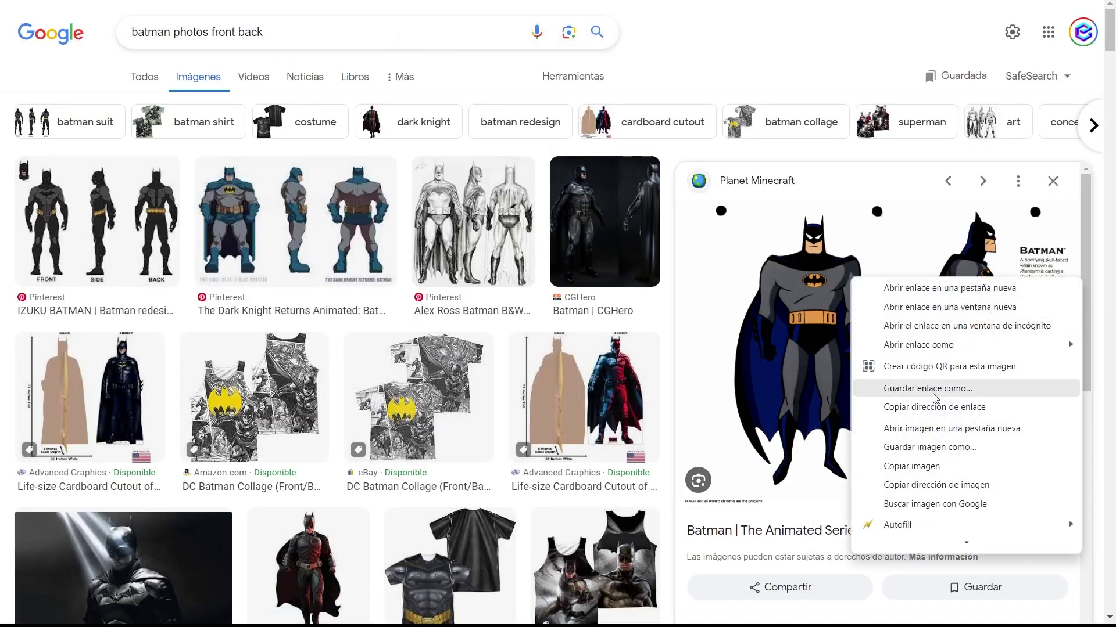
click(925, 428)
scroll(874, 321, down, 5)
scroll(875, 321, down, 1)
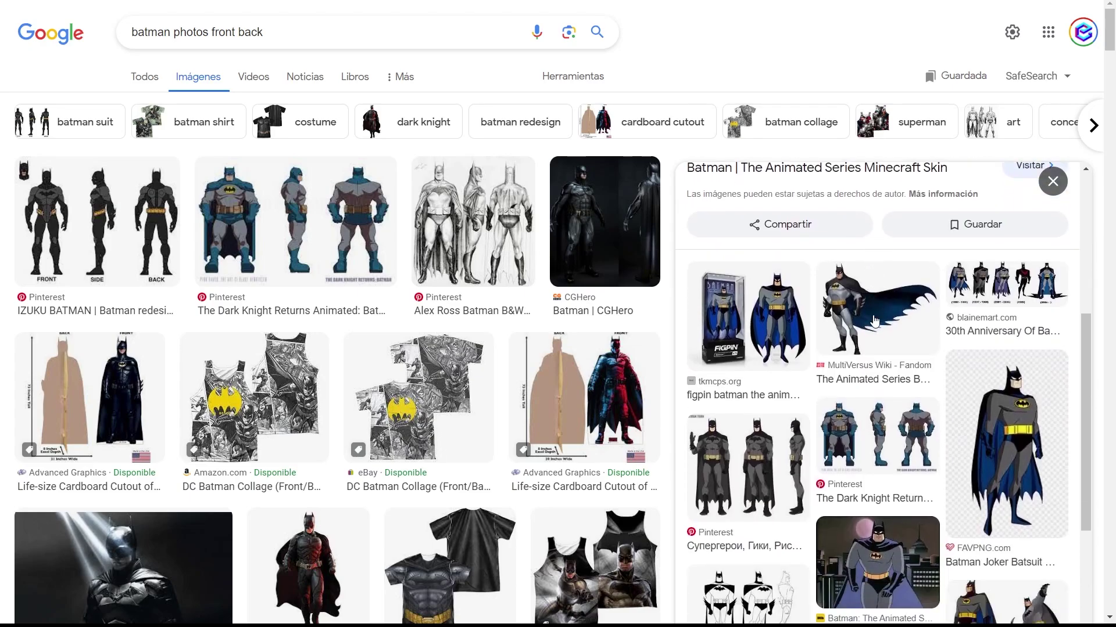
right_click(868, 303)
click(849, 318)
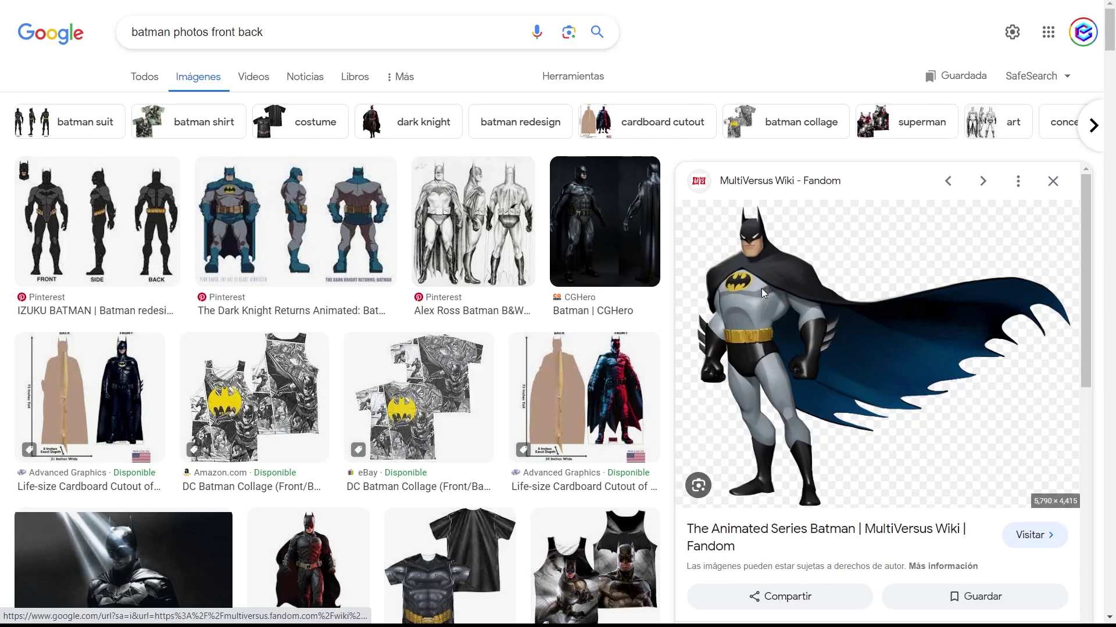
Save the Pinterest animated Batman picture from its preview
scroll(871, 325, down, 5)
scroll(962, 359, down, 2)
click(1000, 284)
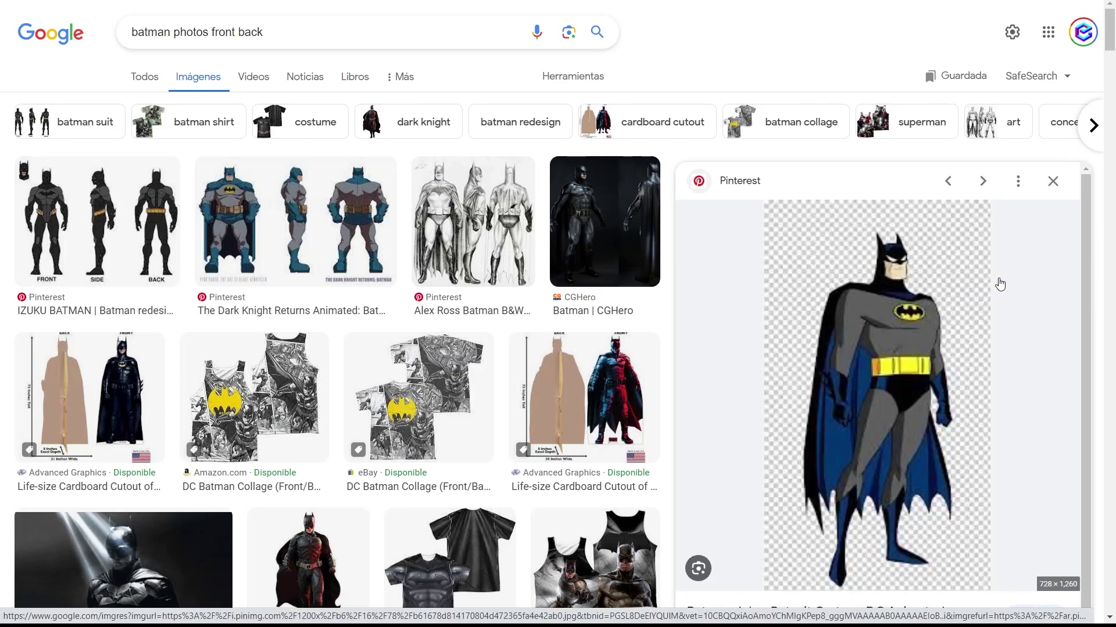
right_click(898, 298)
click(767, 182)
Preview The Dark Knight Returns reference sheet, then return to the IZUKU BATMAN preview
scroll(904, 331, down, 3)
scroll(905, 333, down, 5)
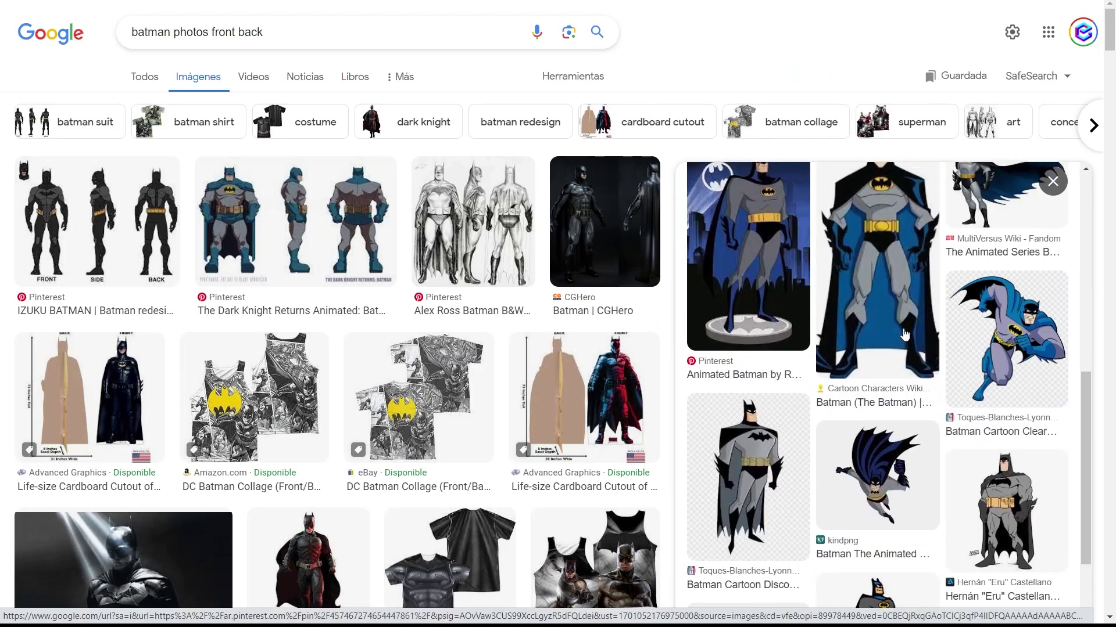
scroll(905, 334, down, 5)
scroll(895, 343, up, 3)
click(889, 352)
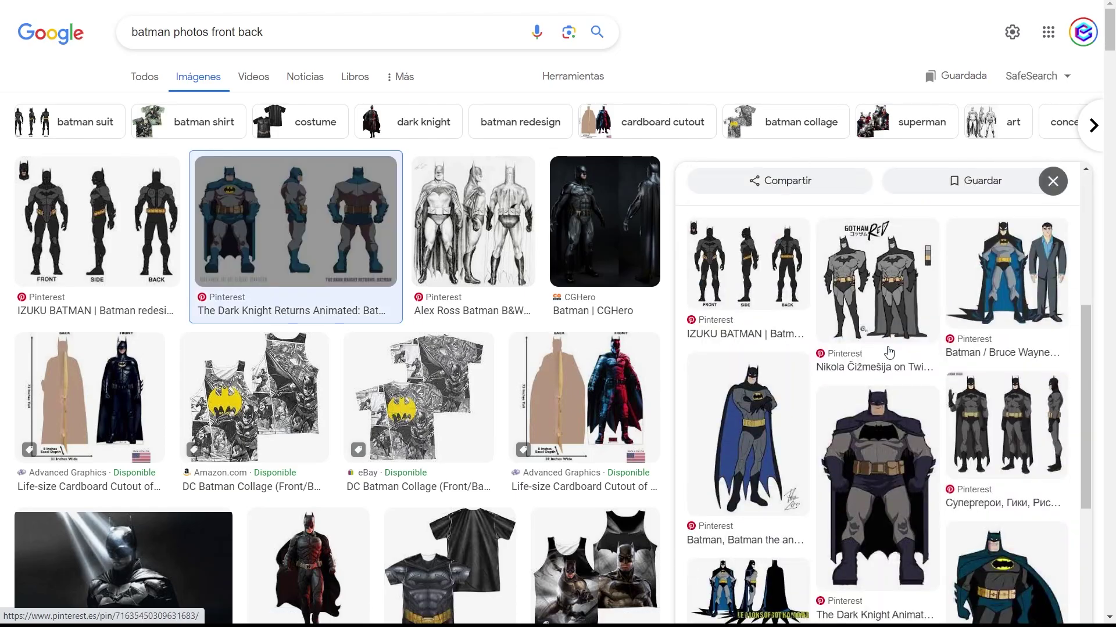
key(alt+Left)
key(alt+Left)
key(alt+Left)
key(alt+Left)
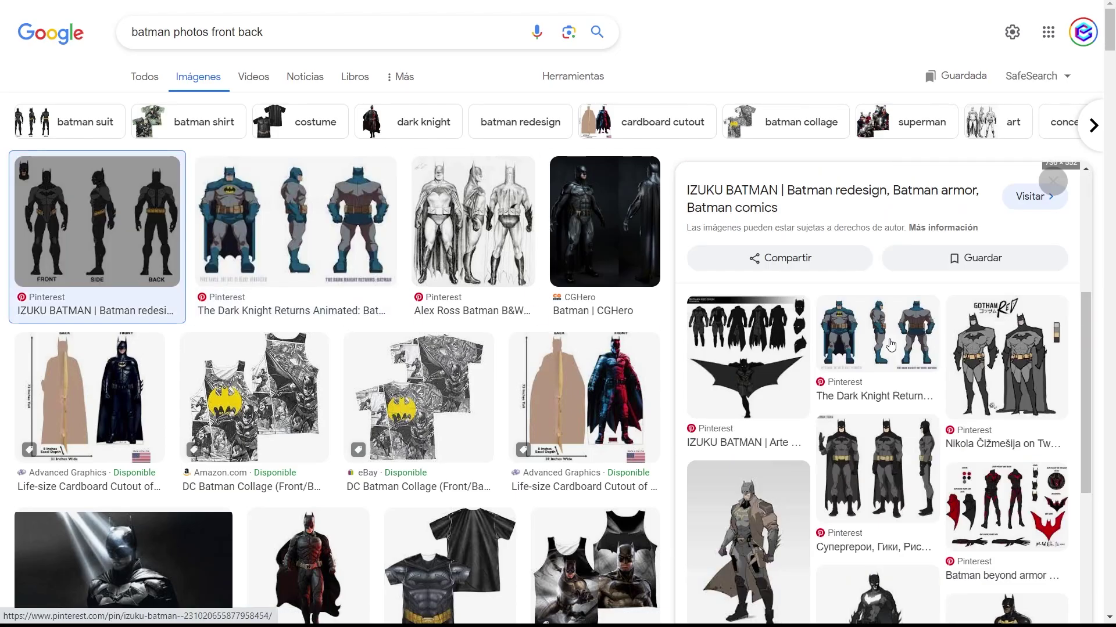
scroll(891, 345, down, 5)
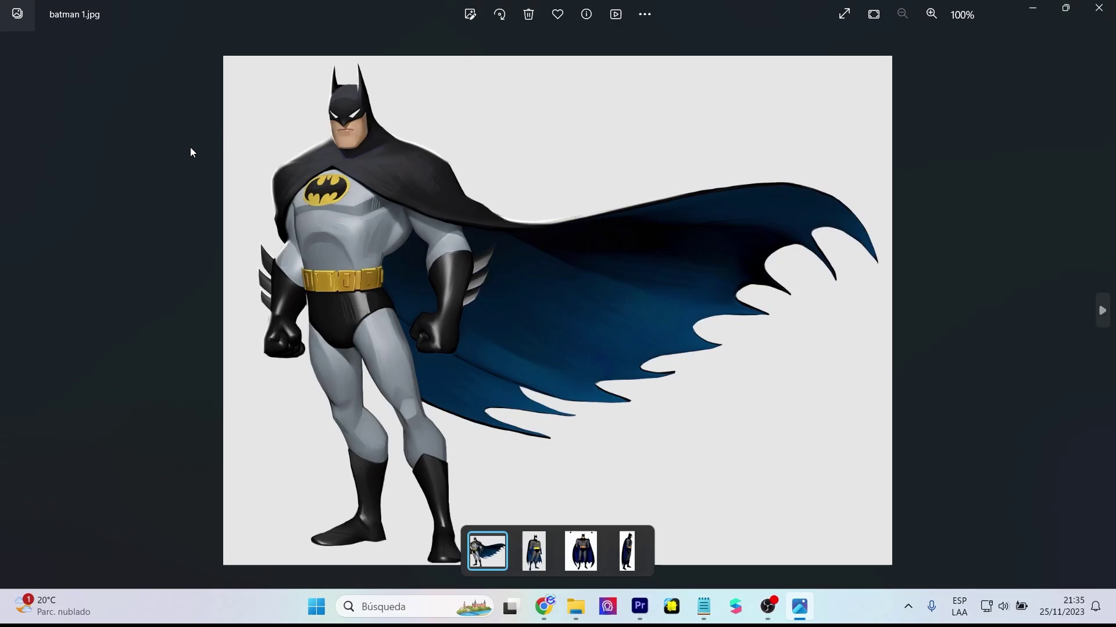
Step through batman 1–4 in Photos, then drag the images into CSM's Upload Images area
key(Right)
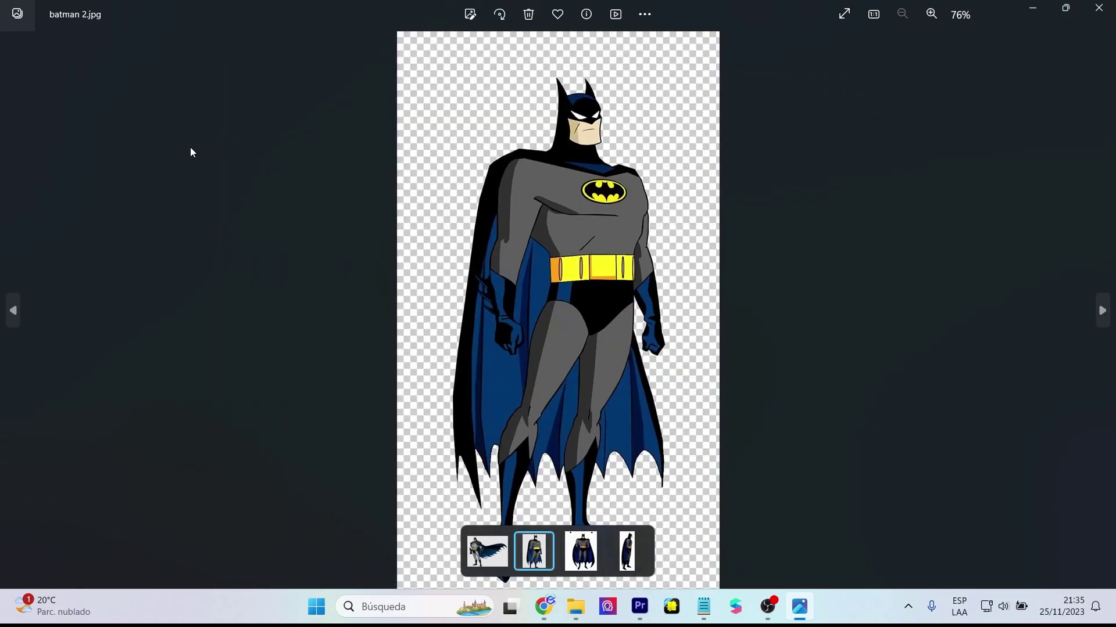
key(Right)
key(Right)
key(Left)
key(Left)
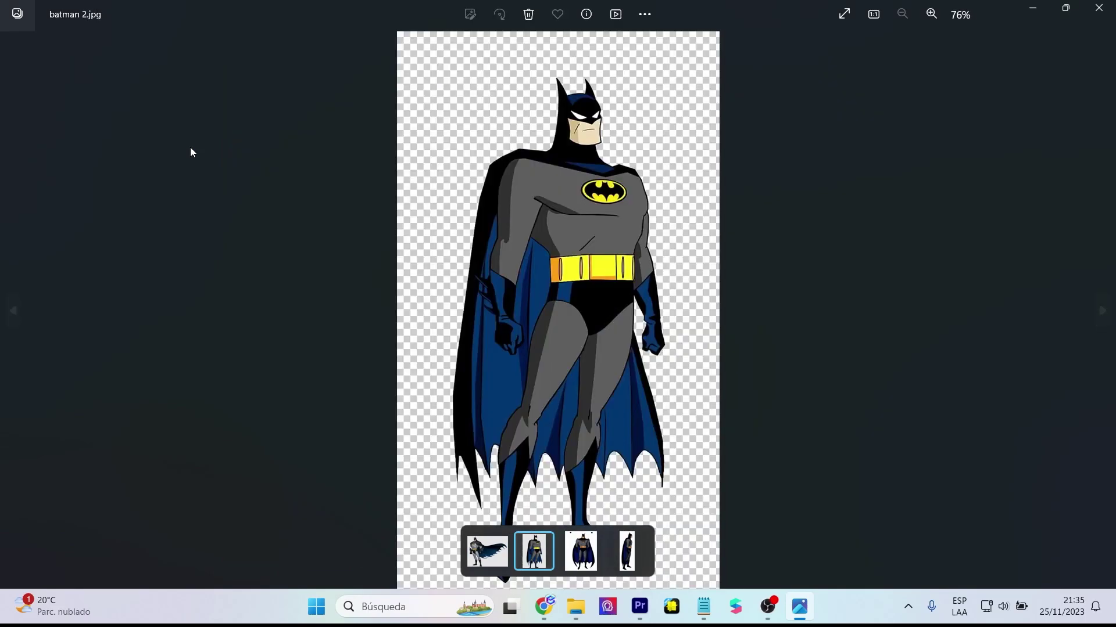
key(Left)
key(Right)
key(Right)
key(Right)
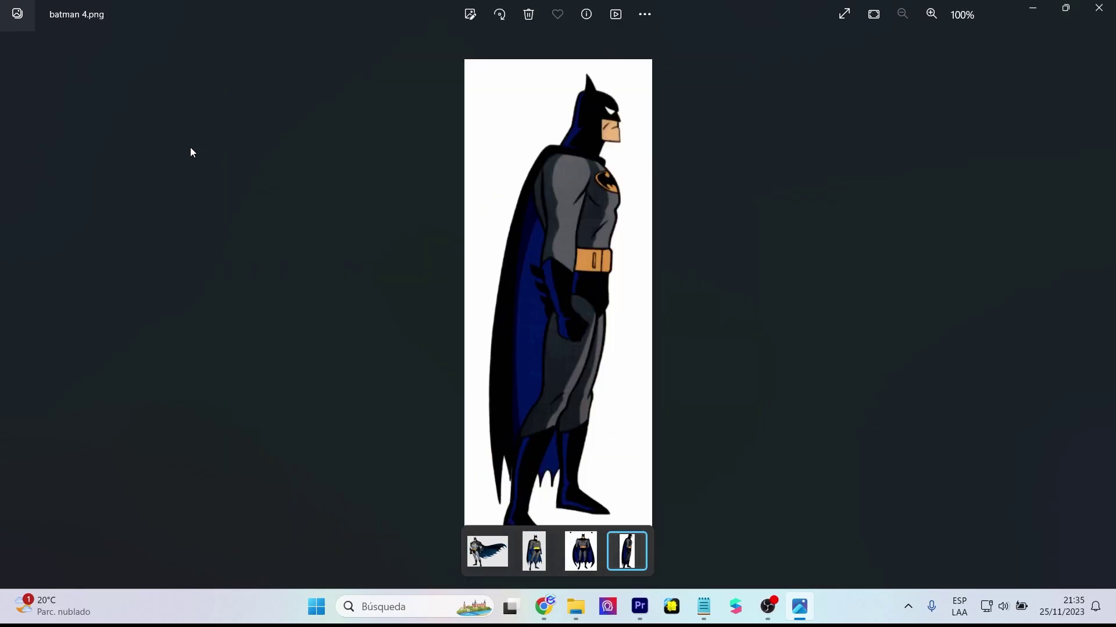
key(Left)
key(Left)
key(Left)
key(Right)
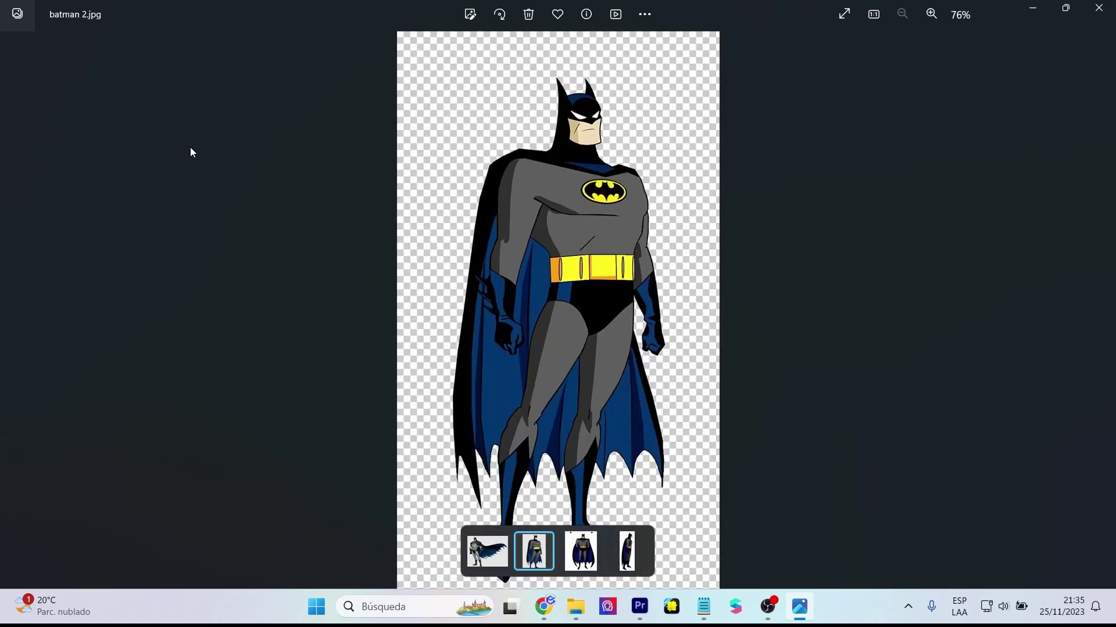
drag(496, 349, 427, 298)
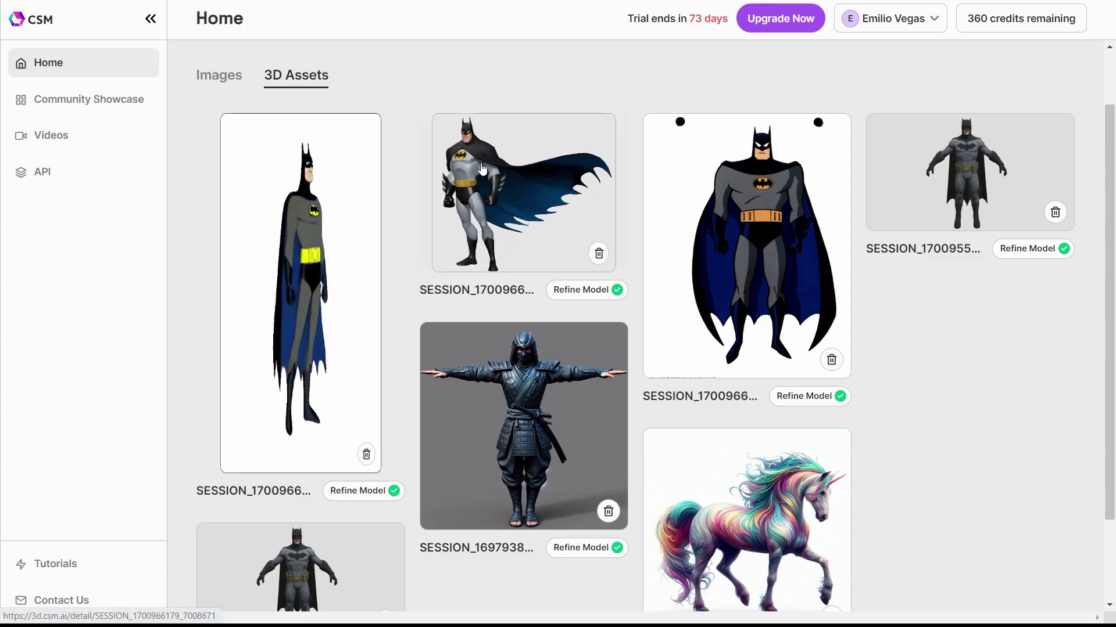
mouse_move(523, 191)
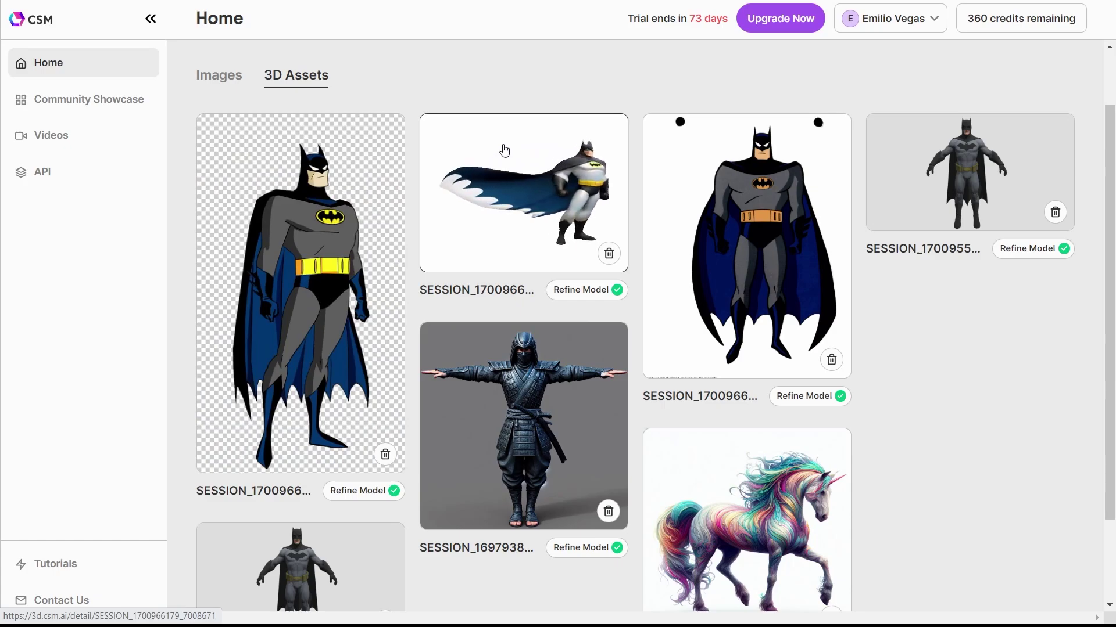
Open the first Batman session and orbit and zoom the model to check its front and back
scroll(504, 151, up, 2)
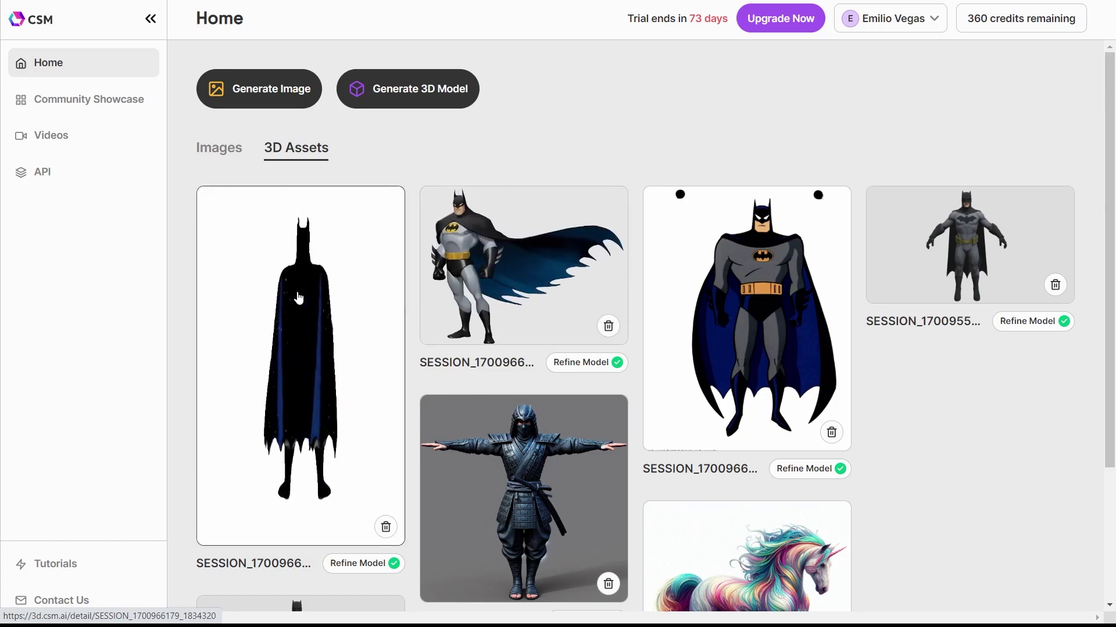
click(300, 297)
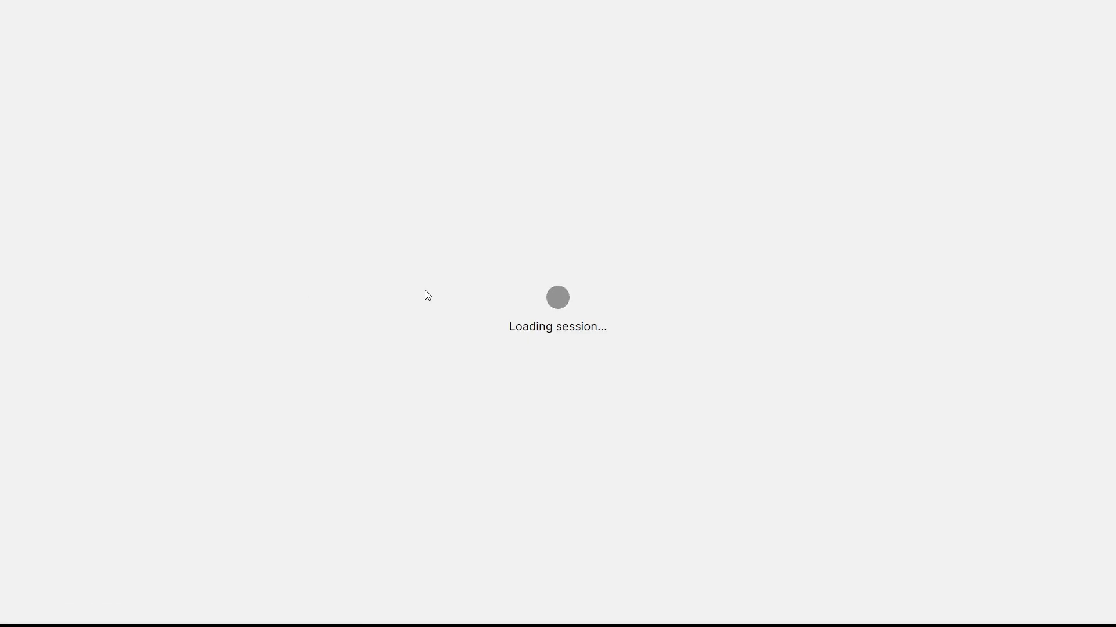
mouse_move(633, 417)
mouse_down()
mouse_move(928, 418)
mouse_move(630, 424)
mouse_up()
scroll(629, 423, down, 3)
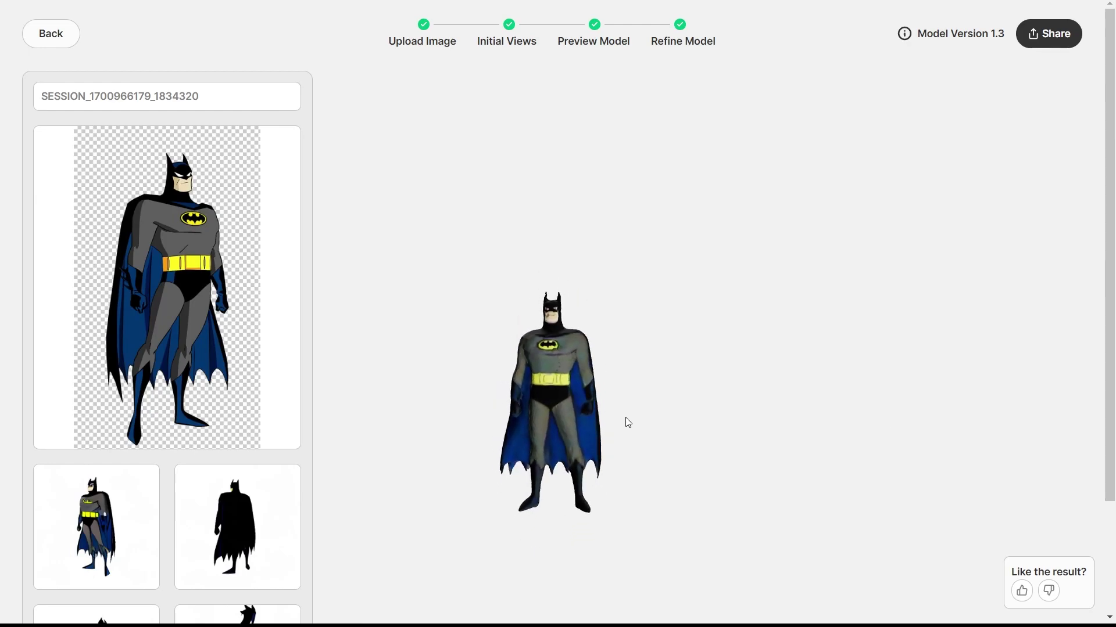
scroll(616, 418, up, 2)
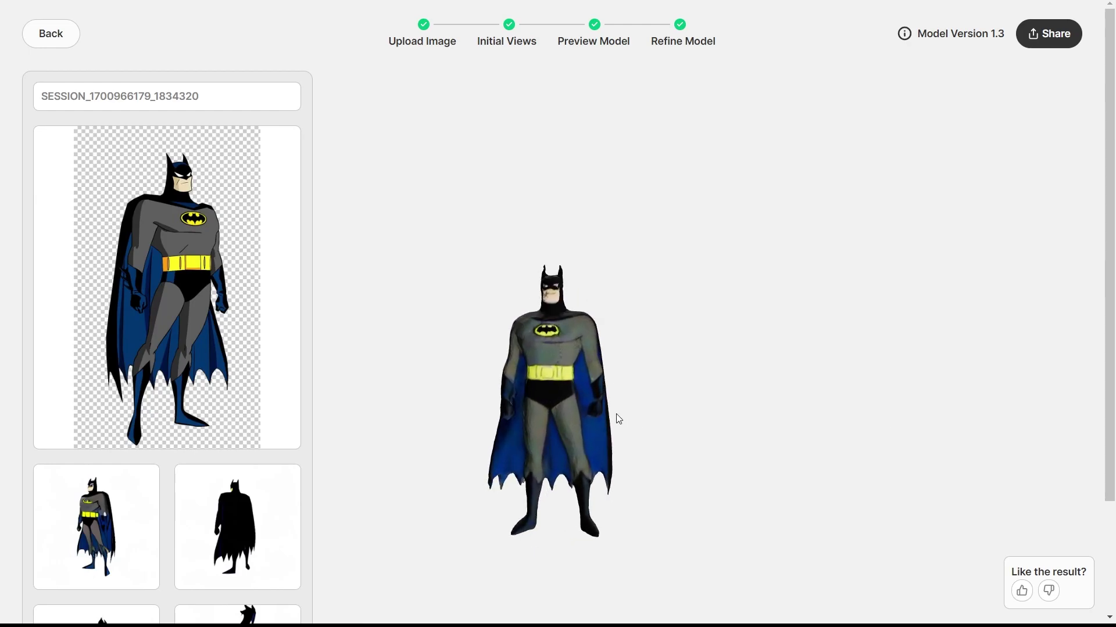
scroll(618, 419, down, 1)
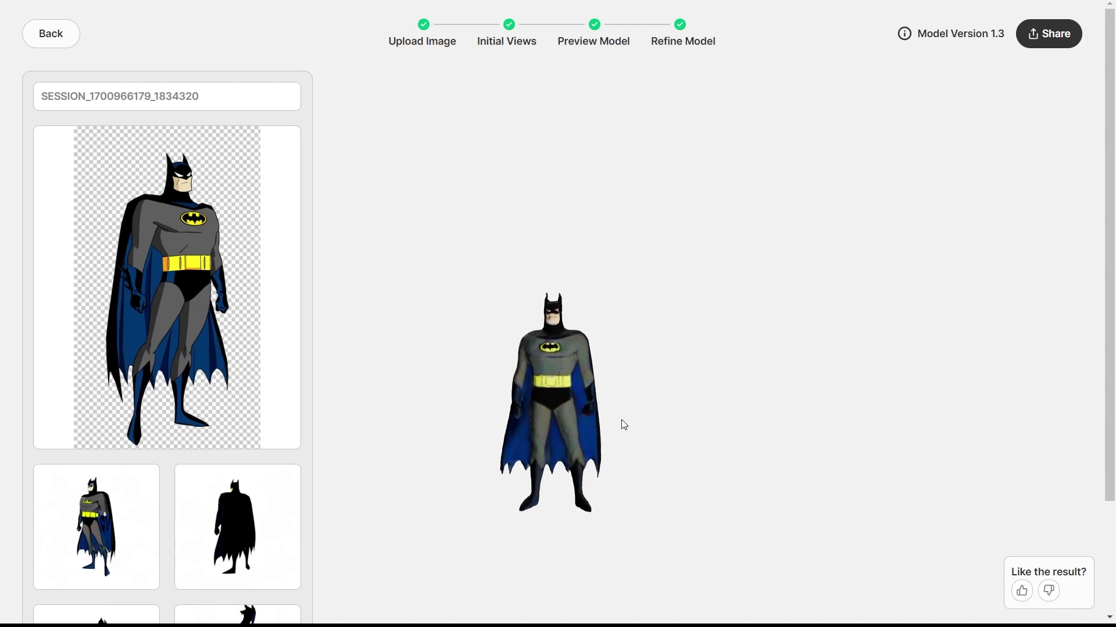
scroll(625, 417, up, 1)
mouse_move(625, 418)
mouse_down()
mouse_move(930, 419)
mouse_move(626, 424)
mouse_up()
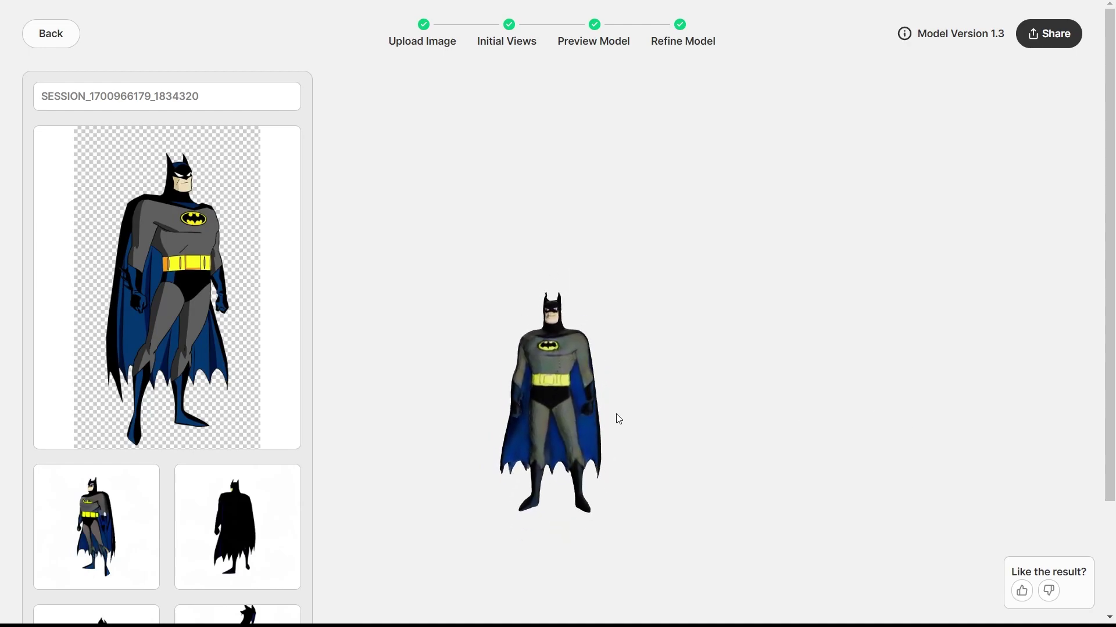
Download the Batman model as a GLB file
scroll(617, 416, up, 1)
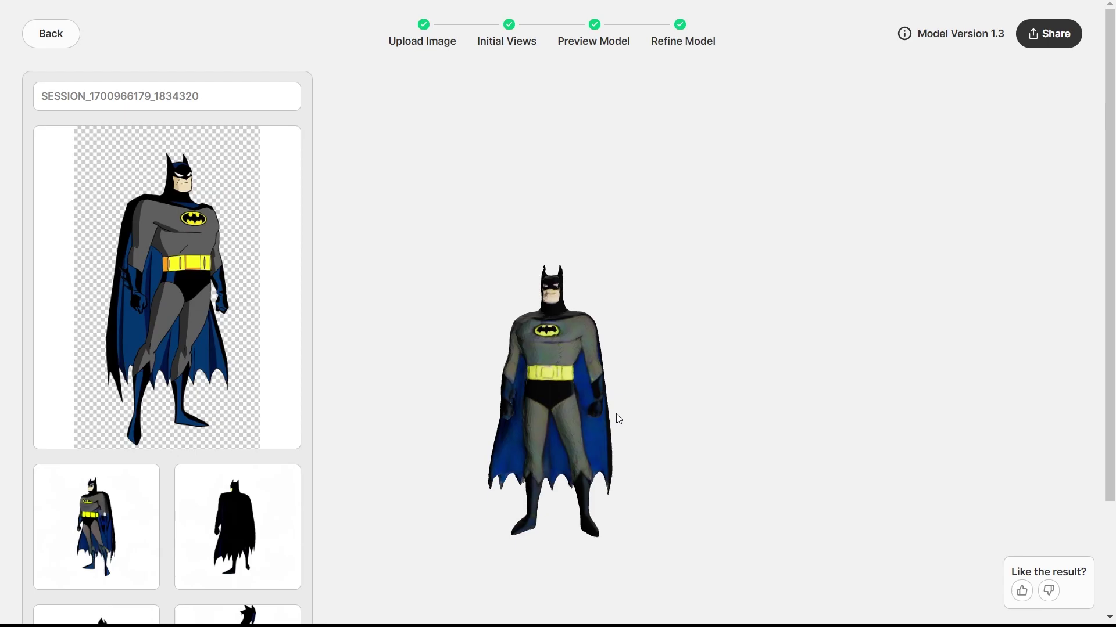
click(1037, 46)
click(982, 162)
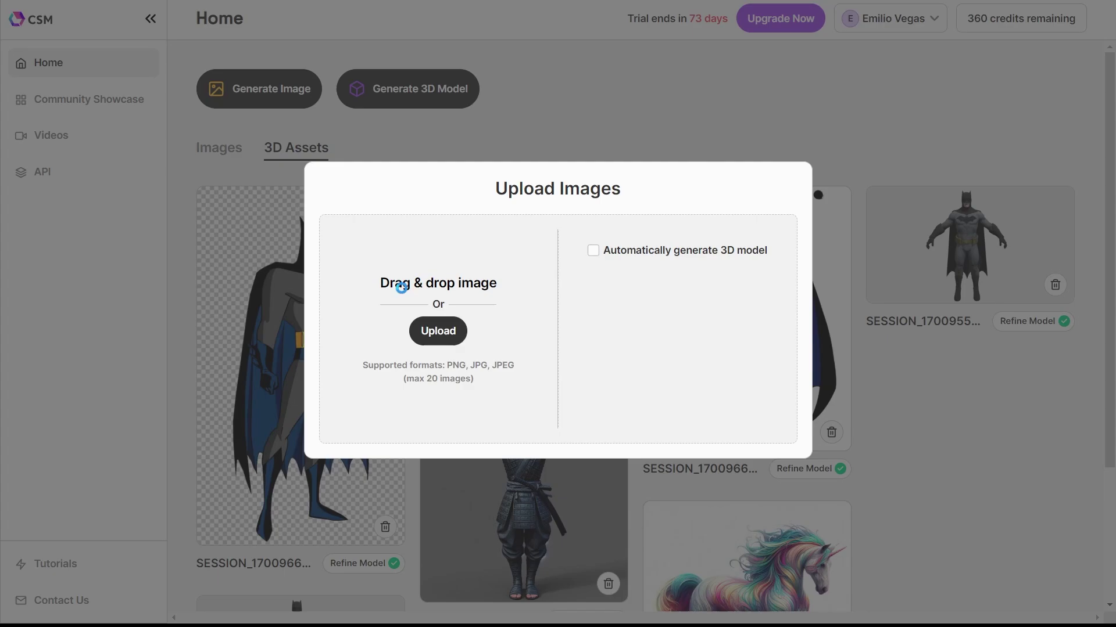
Upload five more character images, then open the Goku model's detail page from 3D Assets
drag(401, 288, 401, 287)
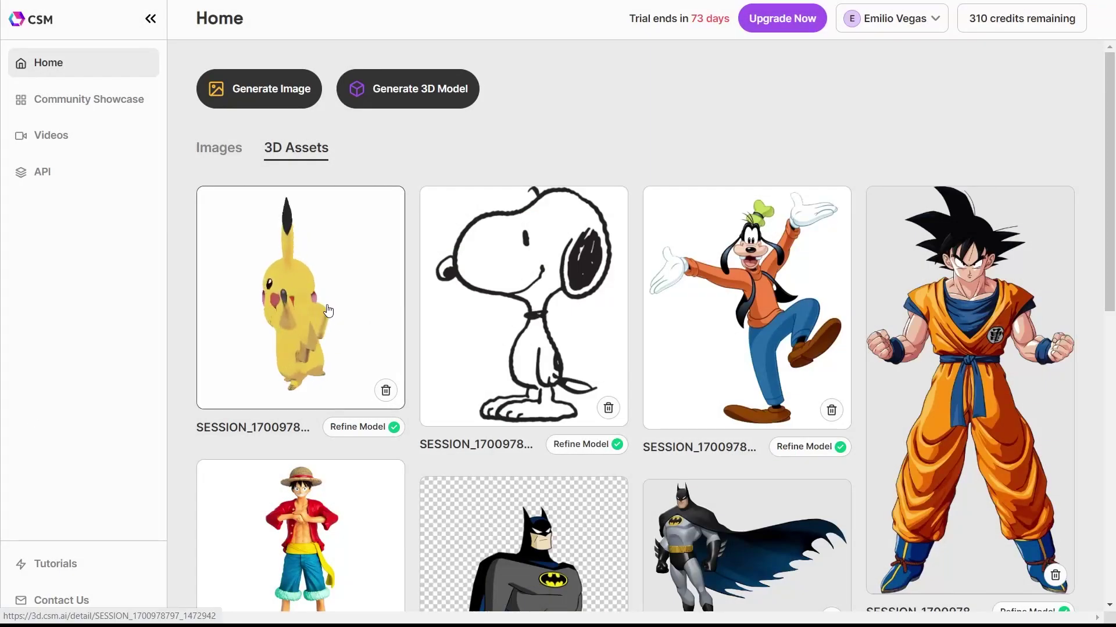
mouse_move(969, 389)
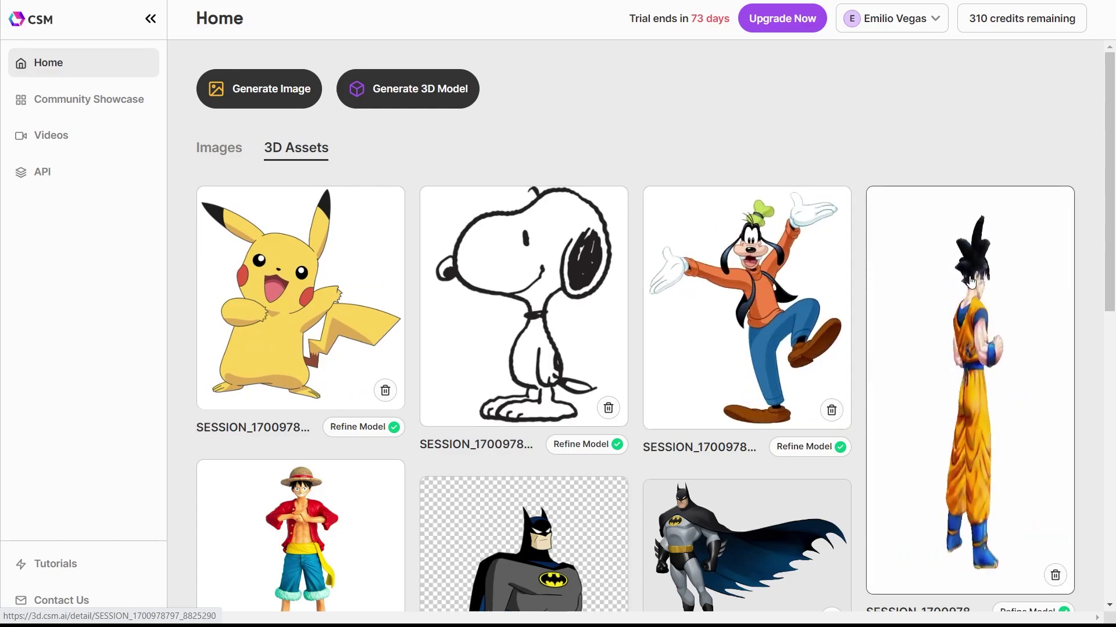
mouse_move(1024, 346)
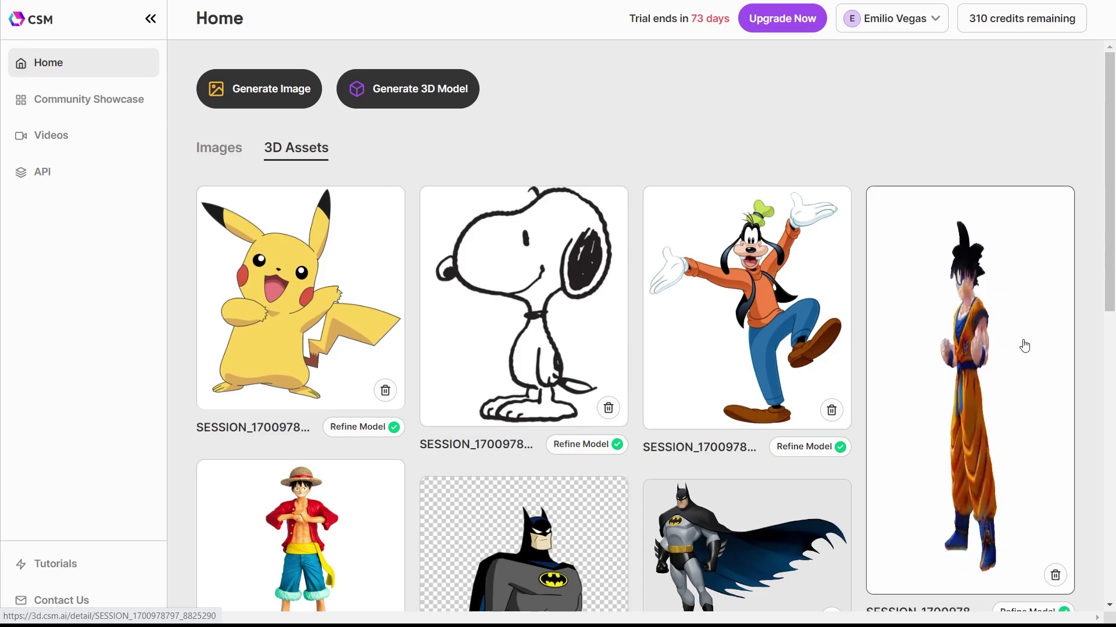
scroll(1024, 382, down, 2)
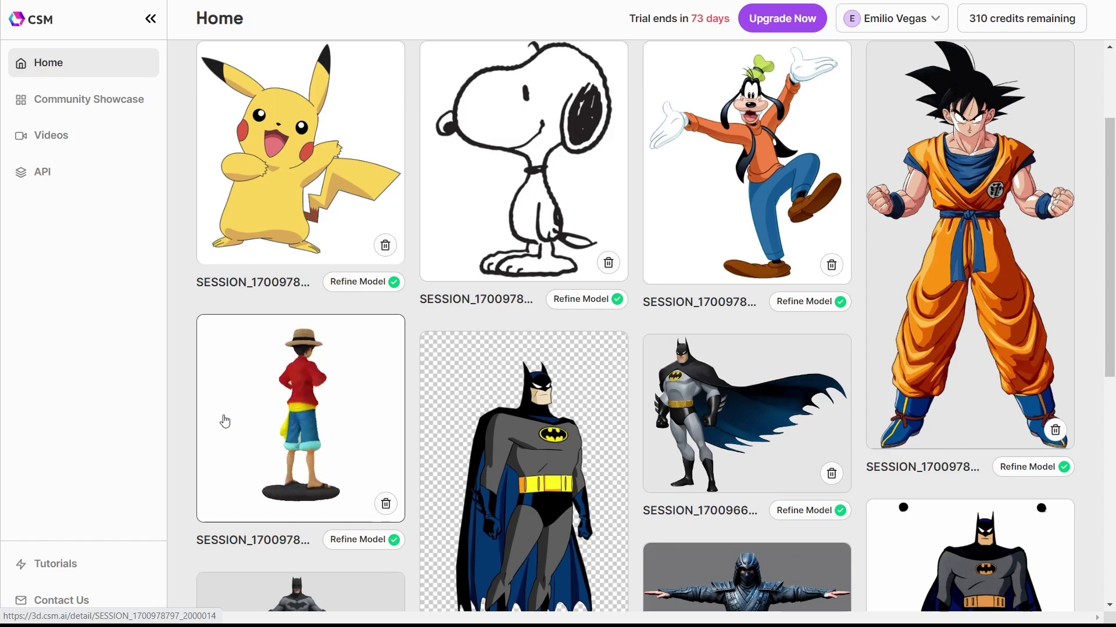
scroll(225, 421, up, 1)
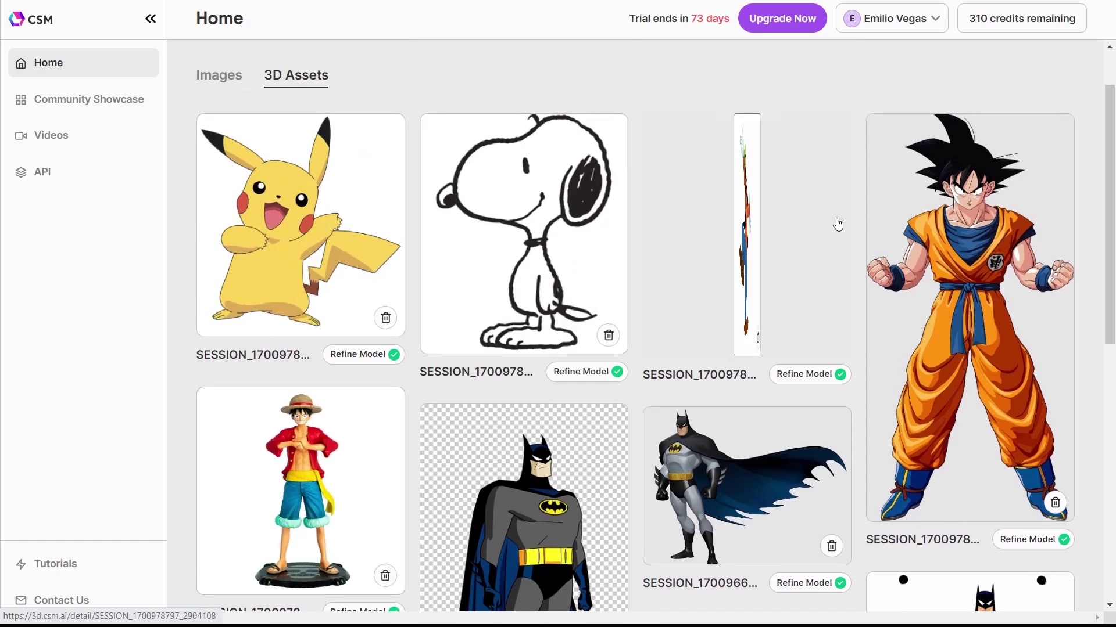
click(969, 325)
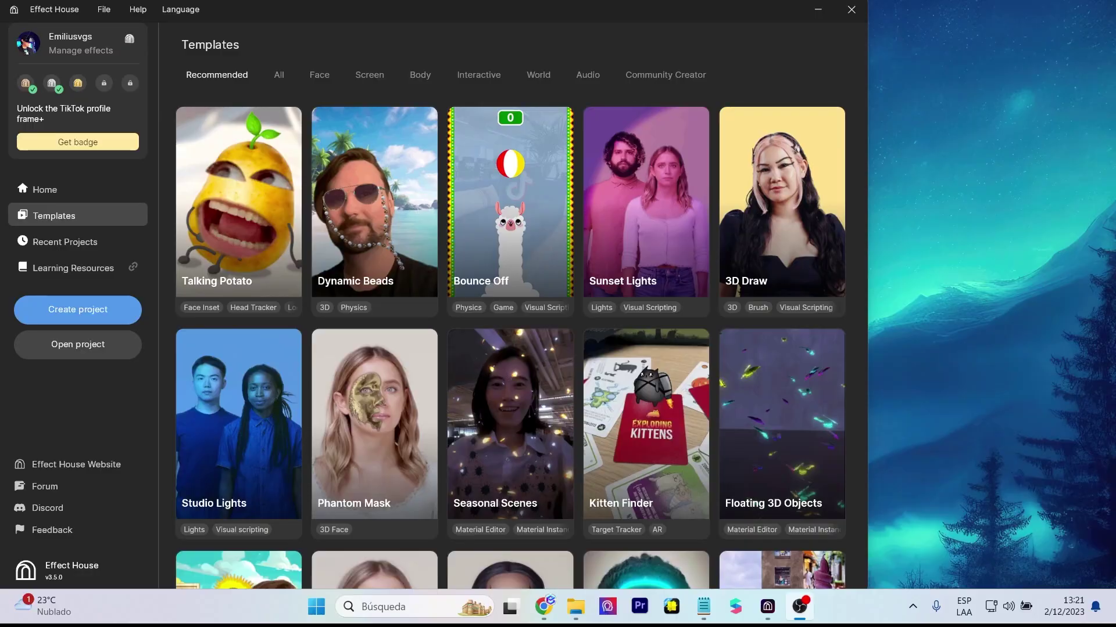
Open the AR Placement (Device Tracker) template from the Templates gallery as a new project
scroll(758, 371, down, 3)
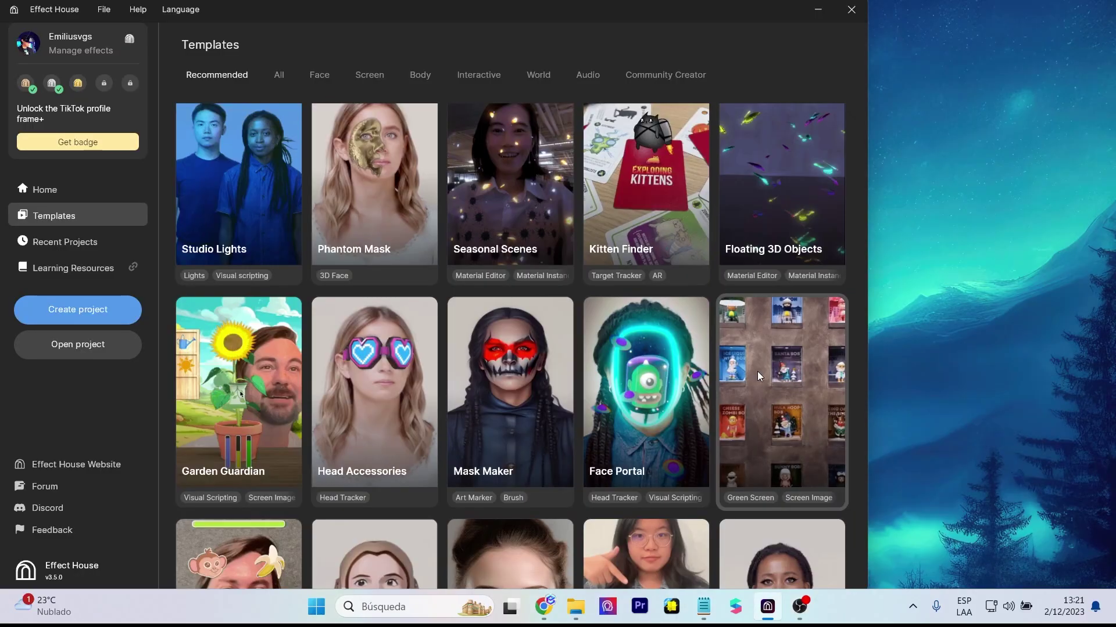
scroll(758, 371, down, 6)
scroll(758, 376, down, 5)
scroll(767, 392, down, 5)
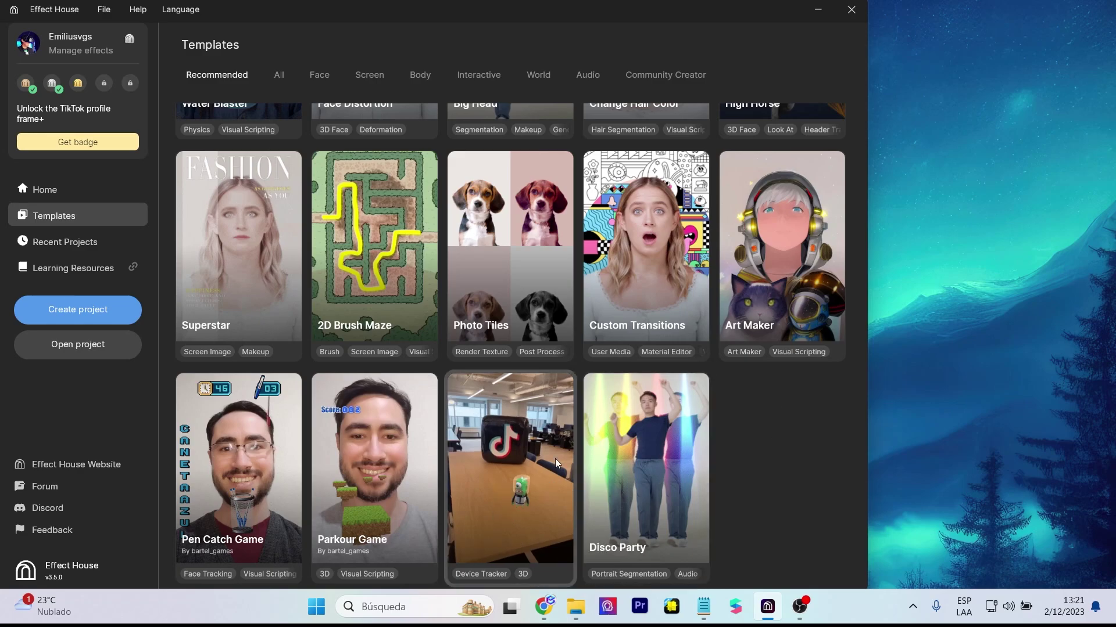
click(516, 449)
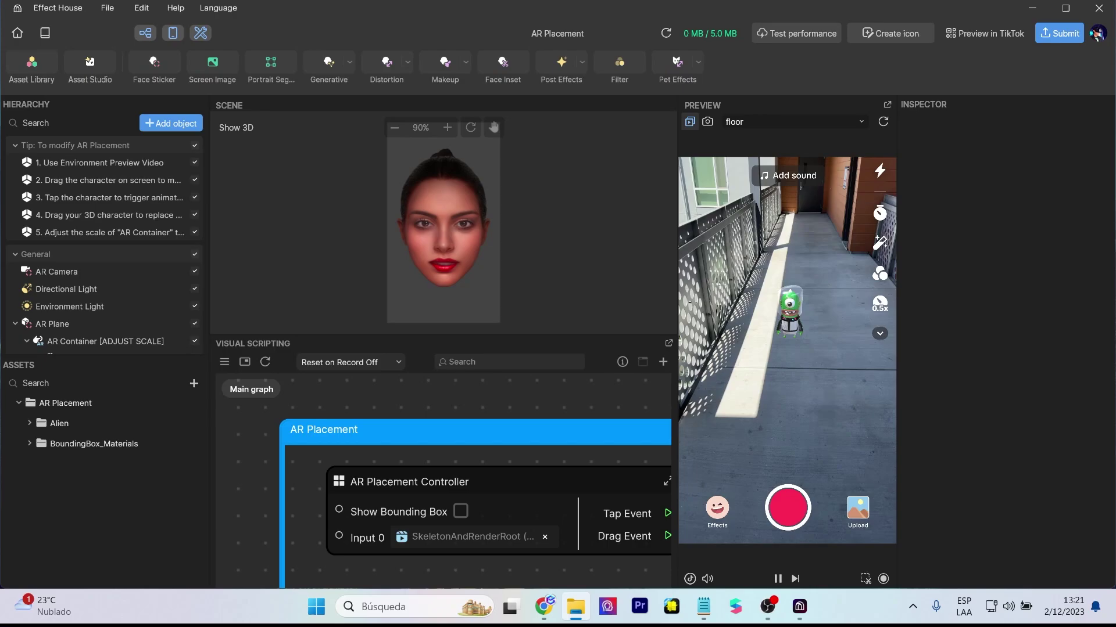
Import the goku, one piece and BATMAN2 .glb files, then collapse their Materials and Textures folders
drag(35, 507, 94, 504)
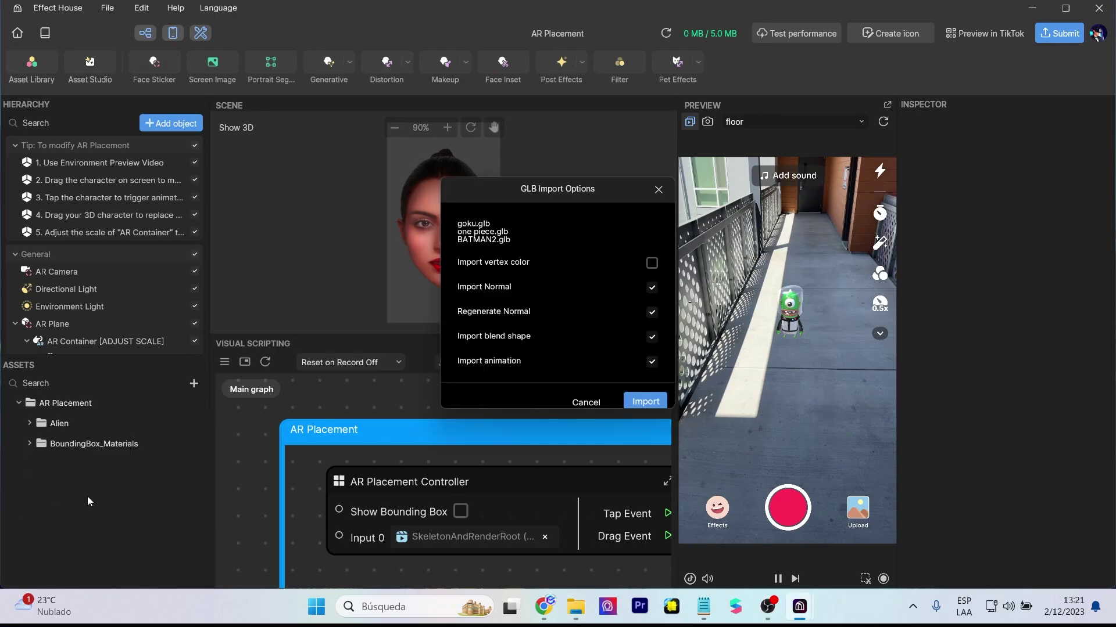
click(660, 409)
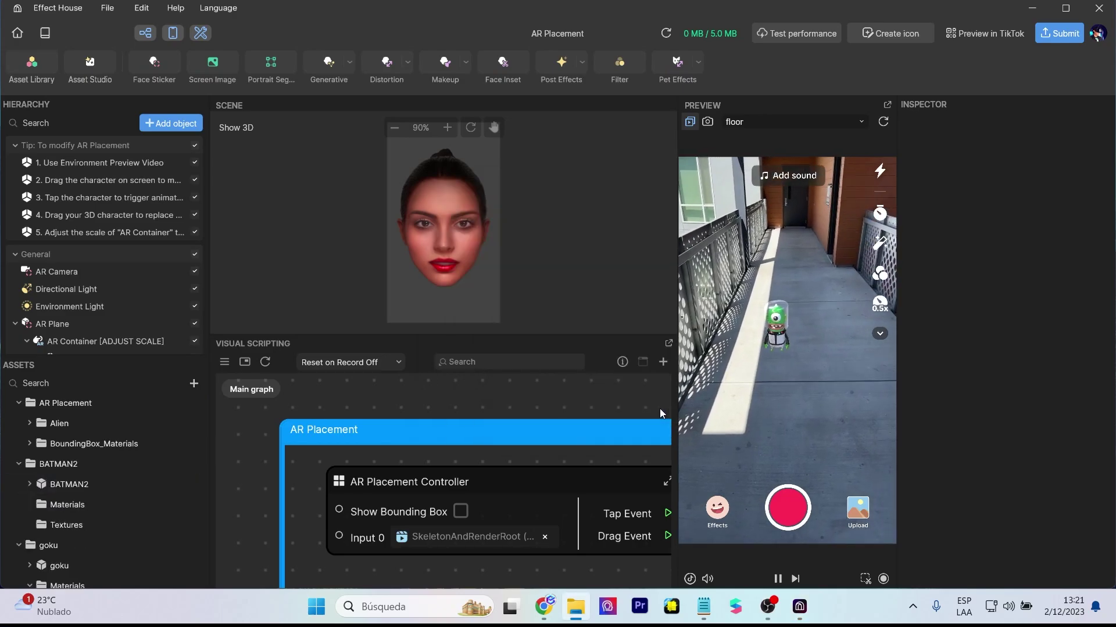
click(30, 506)
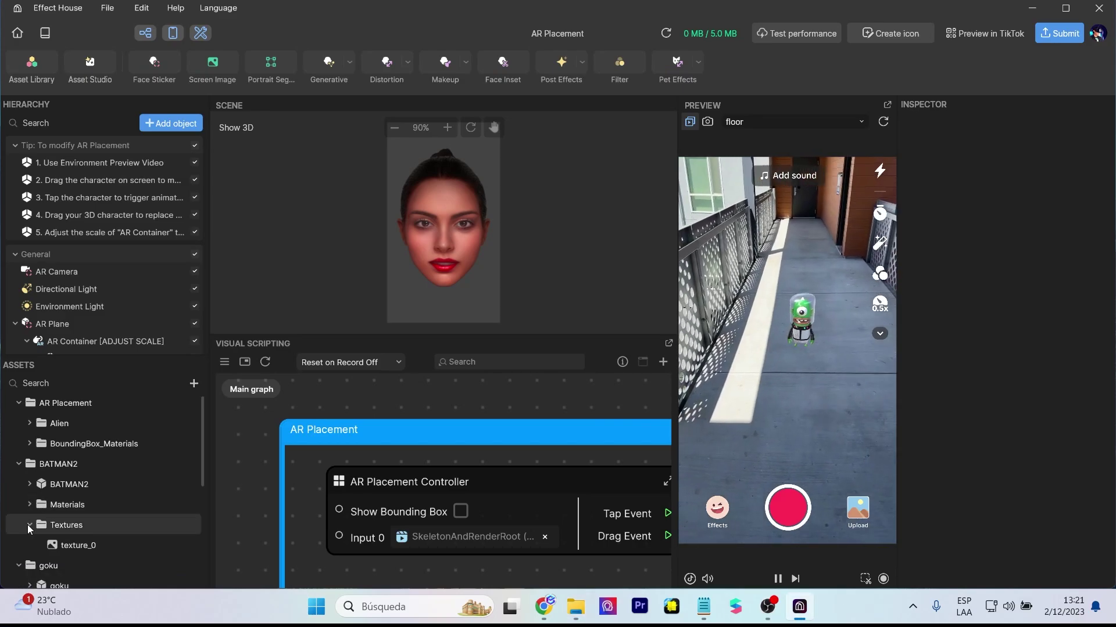
scroll(30, 526, down, 5)
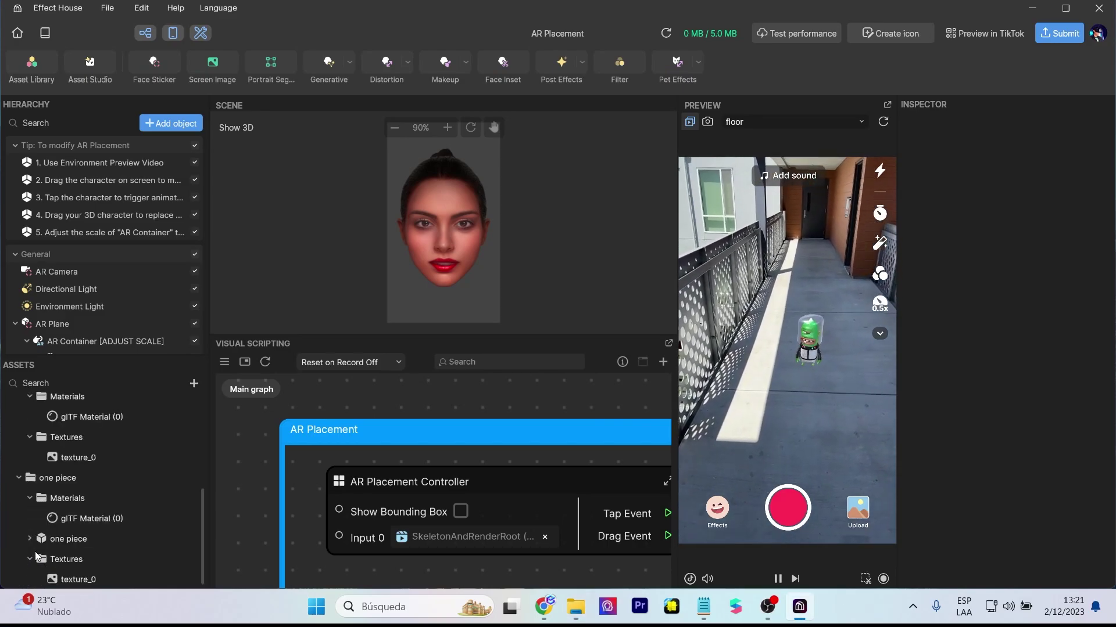
click(29, 500)
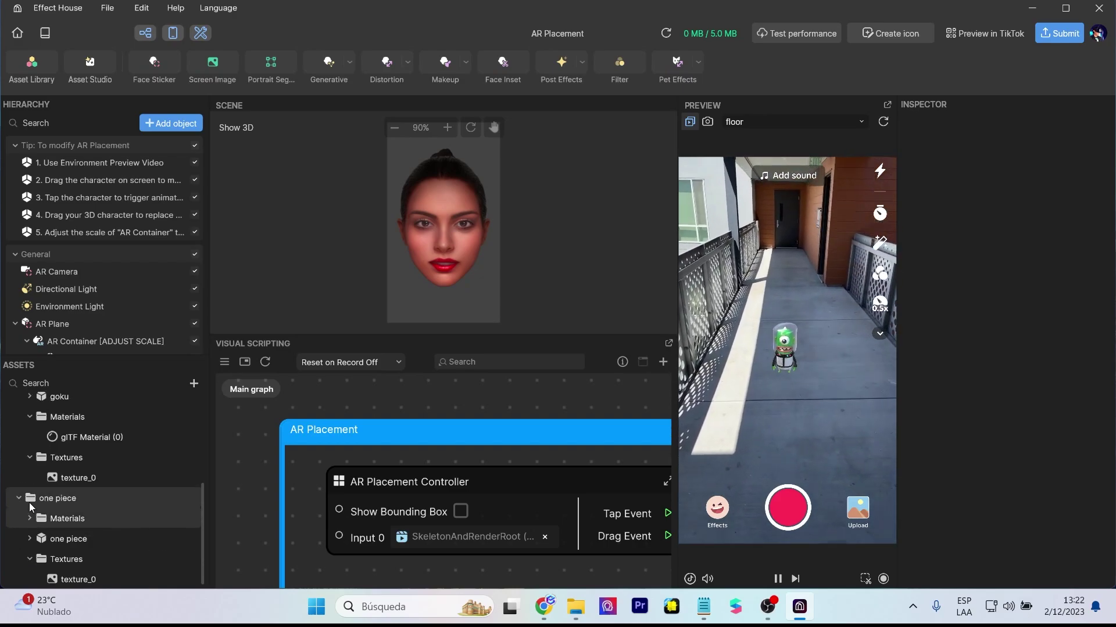
click(30, 561)
scroll(58, 207, down, 1)
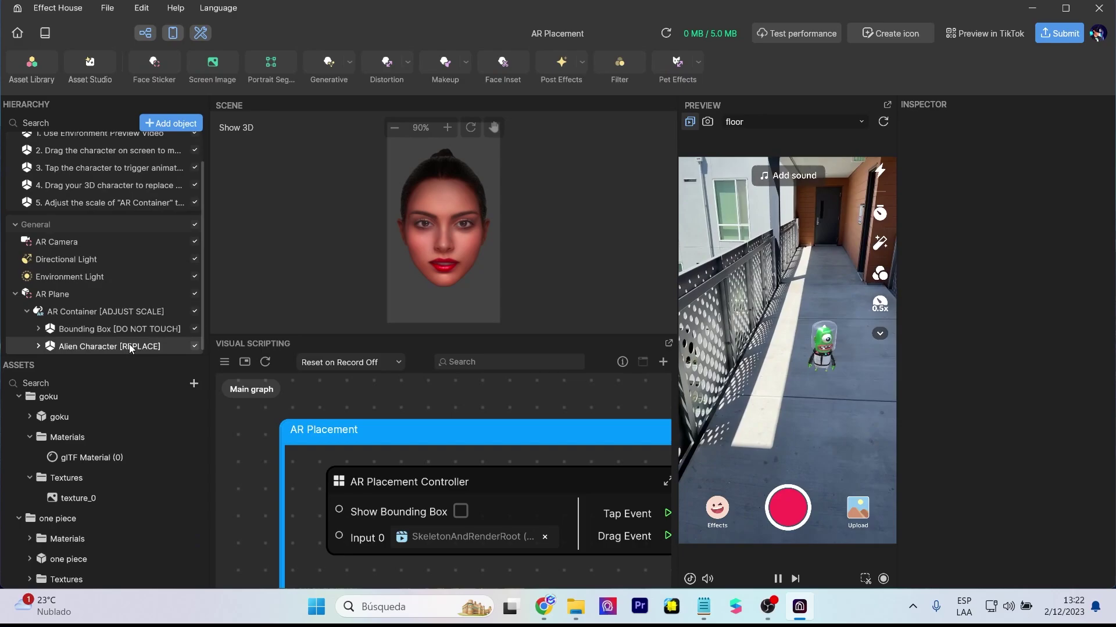
Hide the Alien Character [REPLACE] placeholder by unchecking its visibility
click(130, 347)
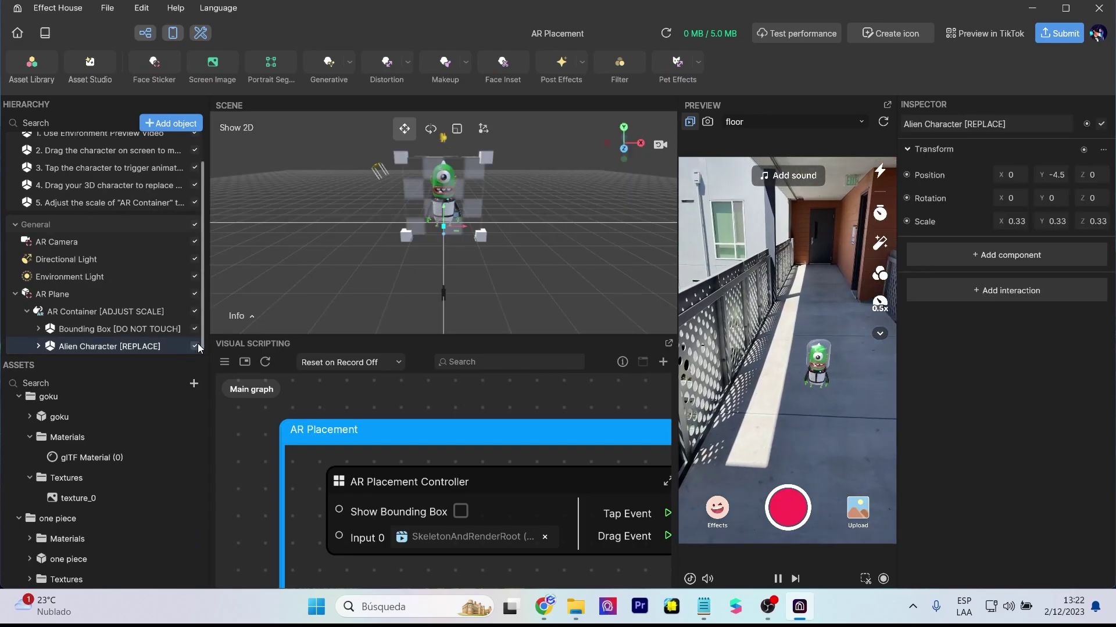
click(195, 346)
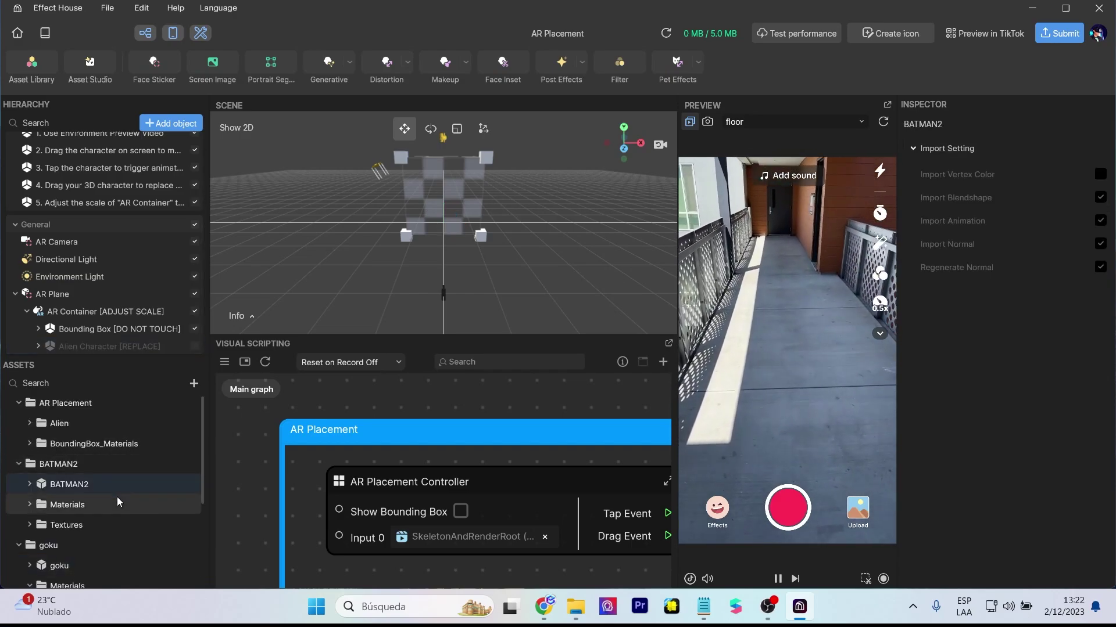
scroll(117, 497, down, 3)
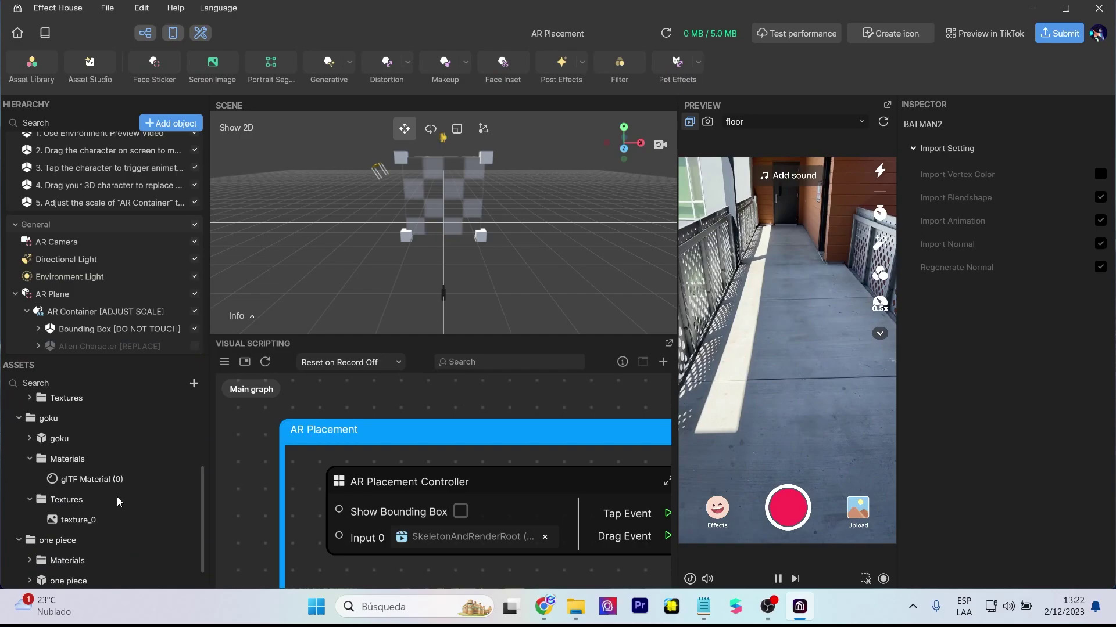
Place the one piece, goku and BATMAN2 models under AR Container in the Hierarchy
click(70, 444)
scroll(123, 478, down, 1)
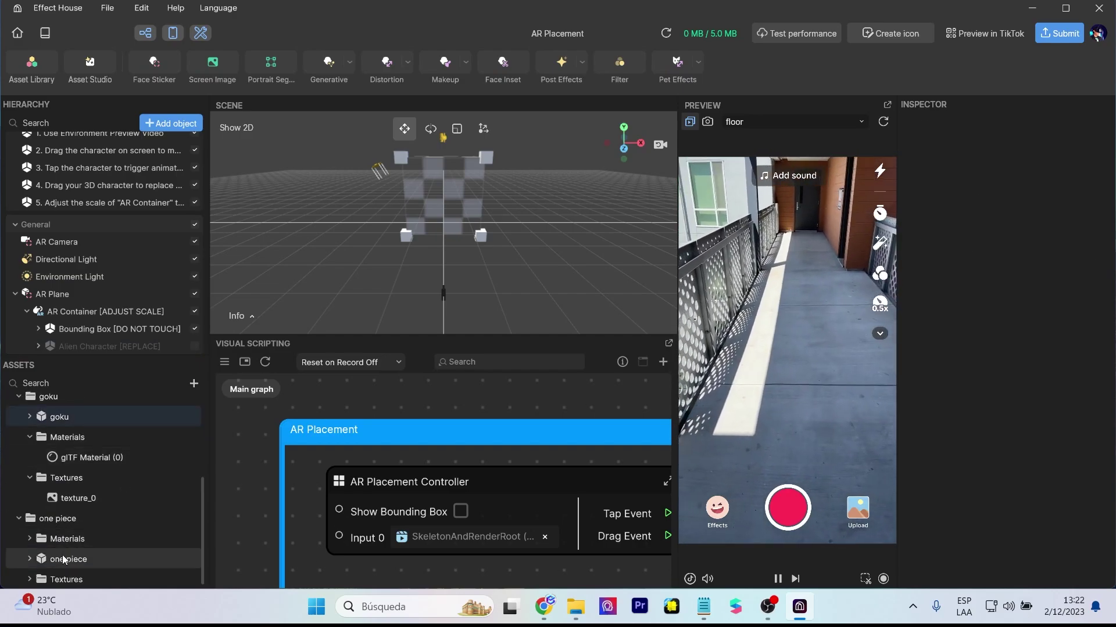
drag(64, 559, 106, 244)
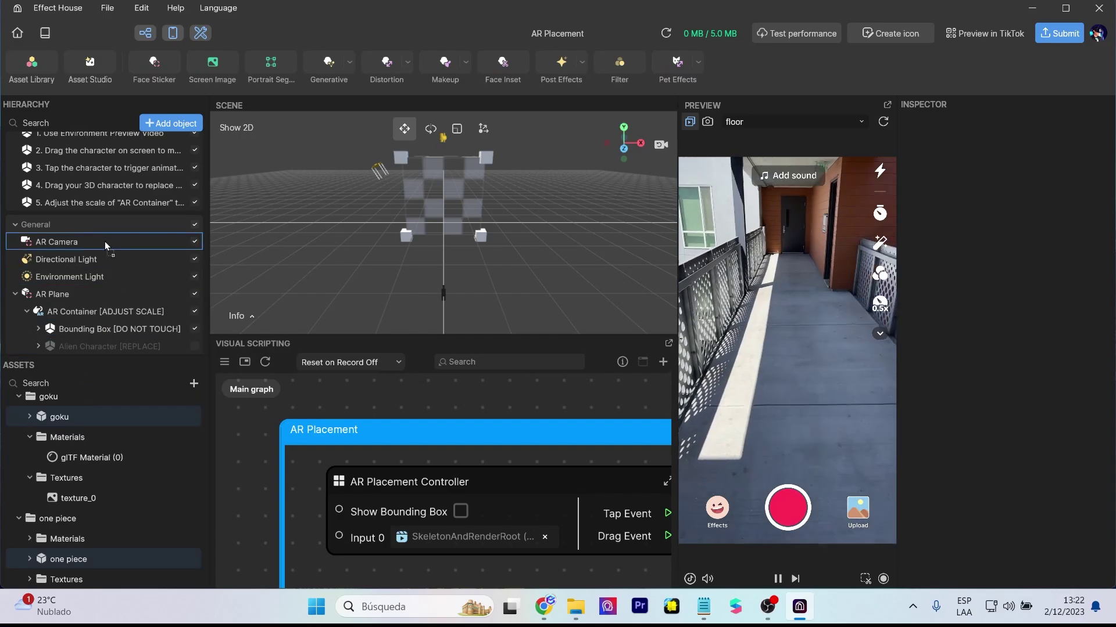
drag(72, 340, 71, 338)
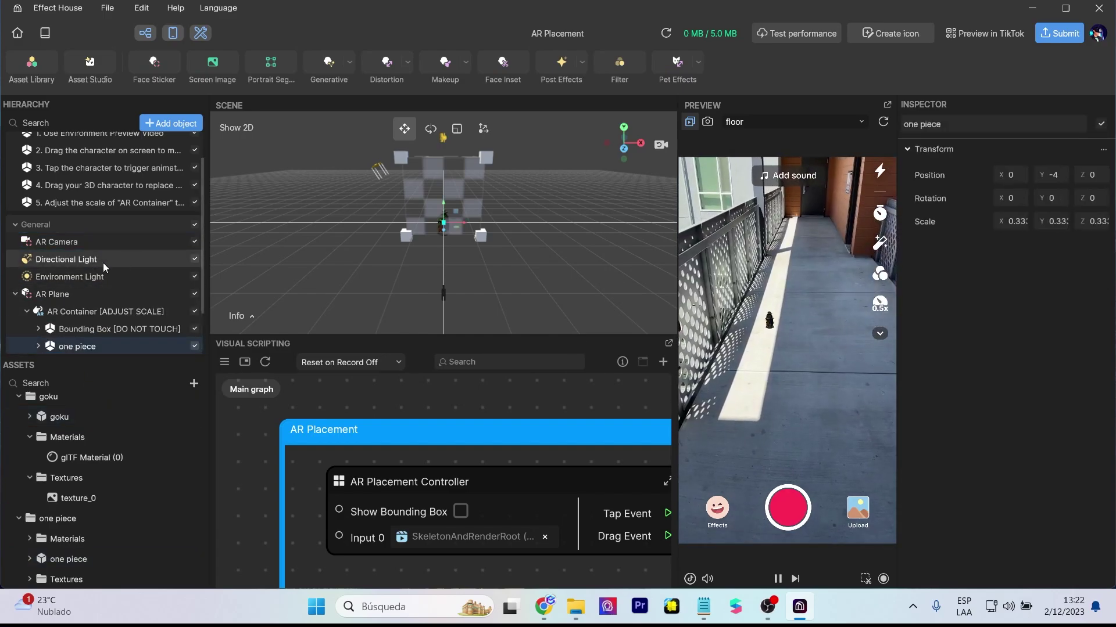
scroll(103, 263, down, 2)
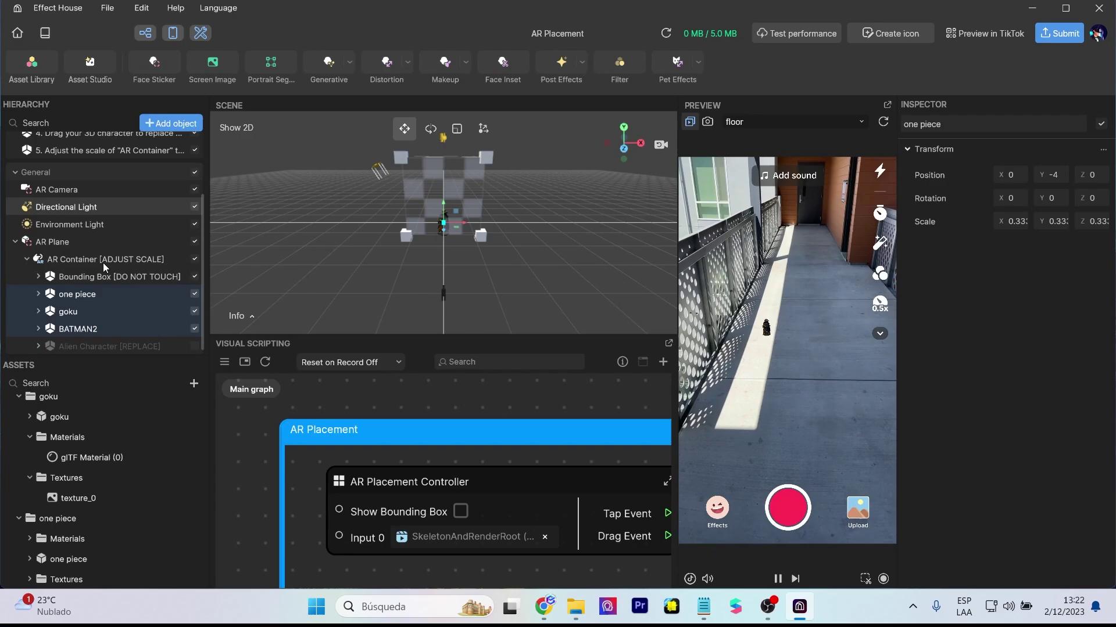
Set the one piece character's Scale X, Y and Z to 1
click(1016, 222)
key(BackSpace)
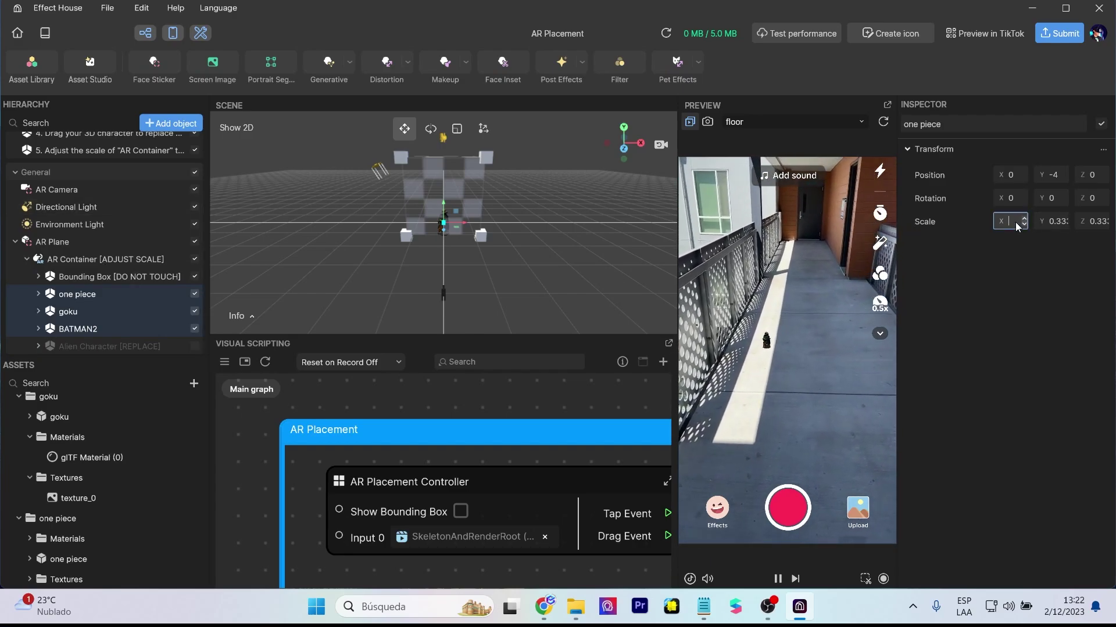
text(1)
click(1061, 221)
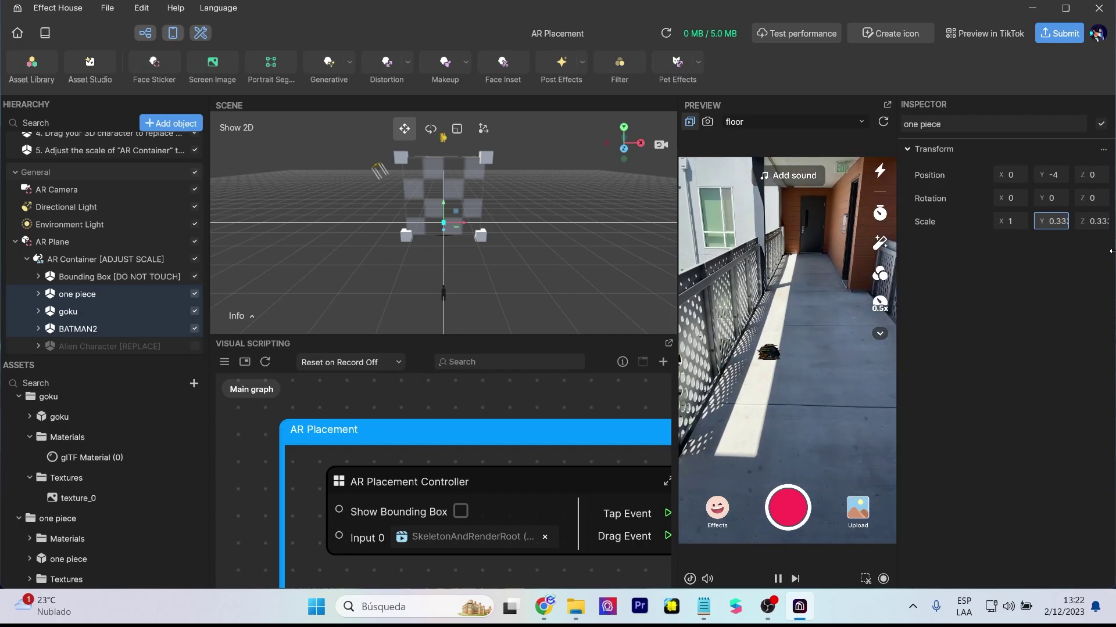
text(1)
key(Return)
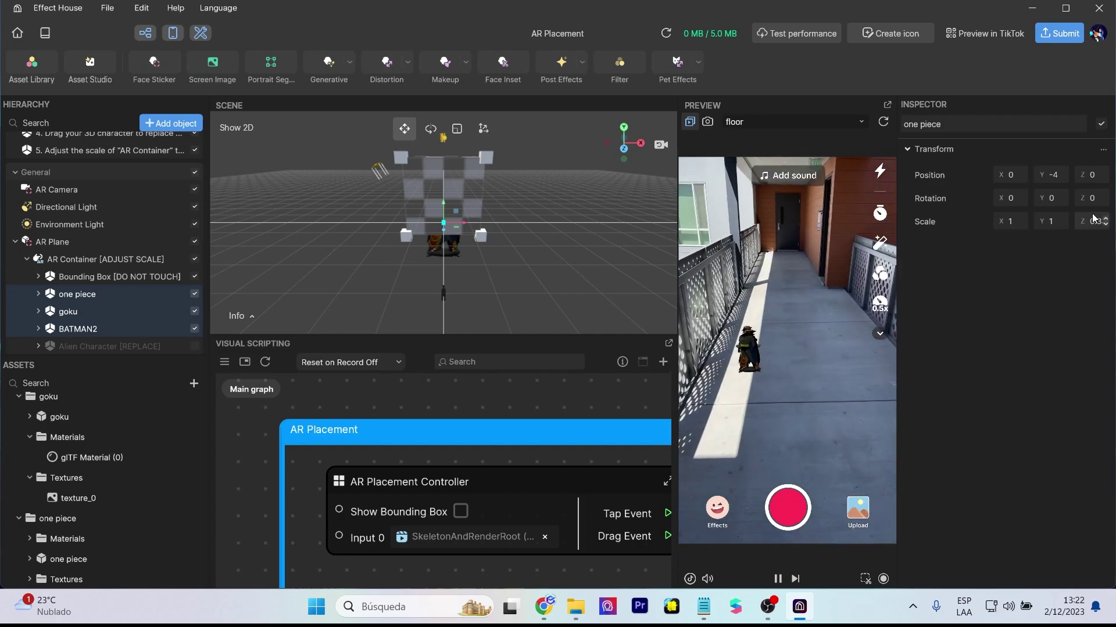
click(1092, 221)
text(1)
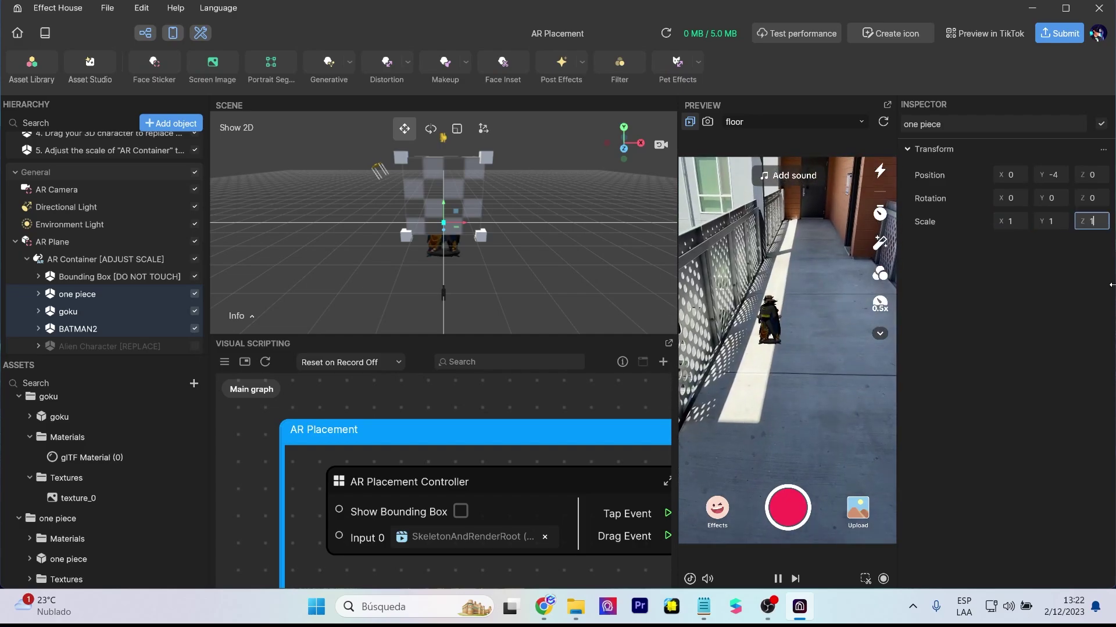
key(Return)
Slide the one piece character right to X 10.75, then select goku to place beside Luffy
click(480, 233)
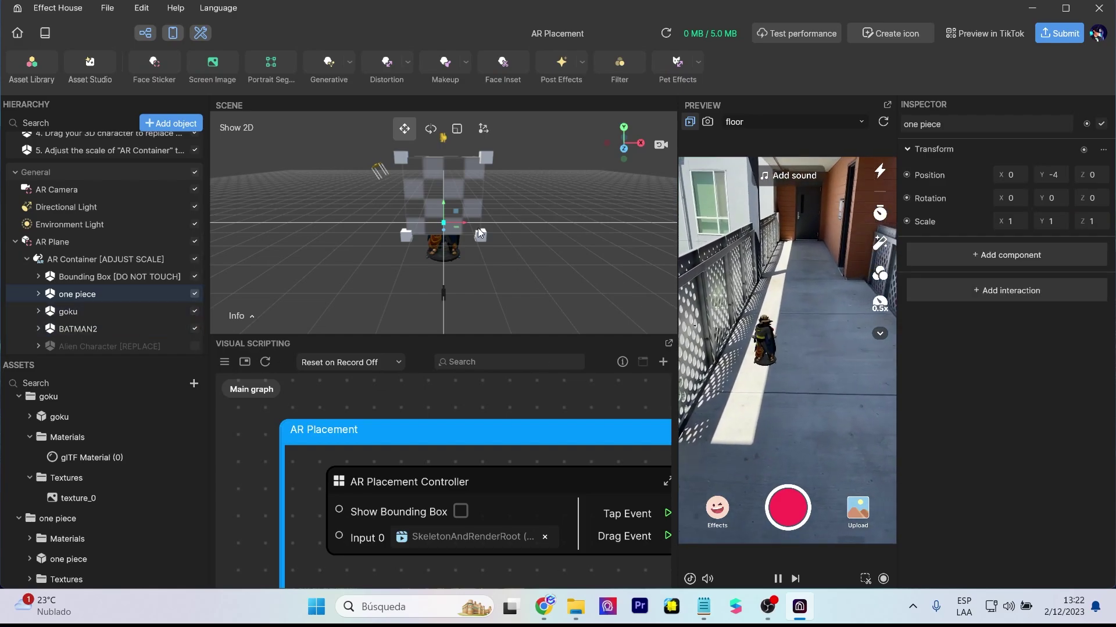
mouse_move(480, 233)
mouse_down()
mouse_move(526, 224)
mouse_move(503, 224)
mouse_up()
click(68, 311)
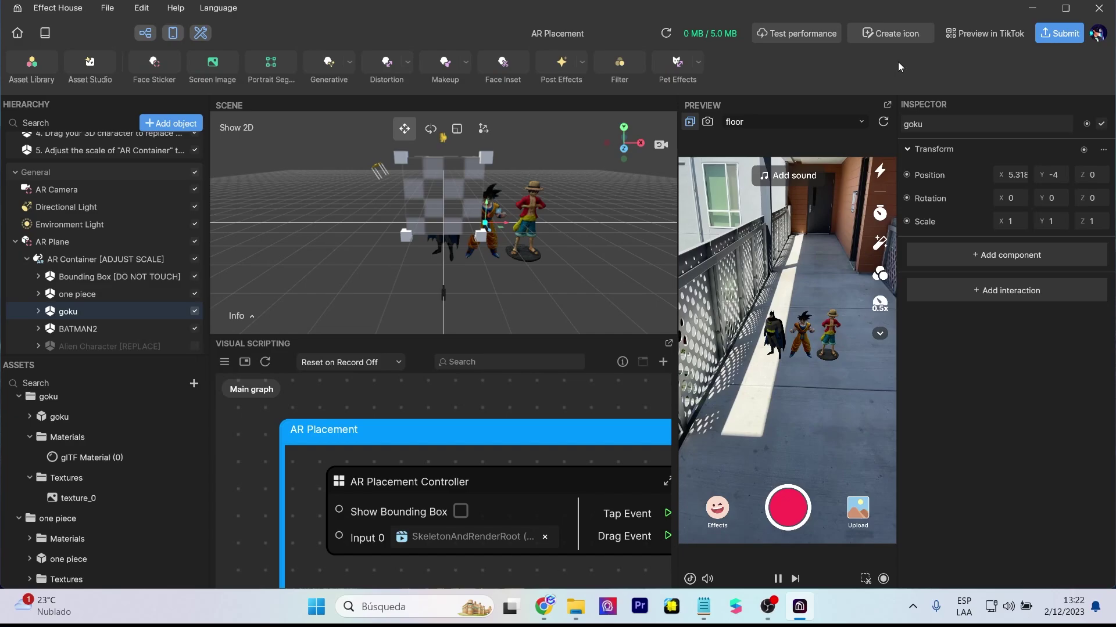
Use Preview in TikTok to generate the QR code for the three-character effect
click(992, 33)
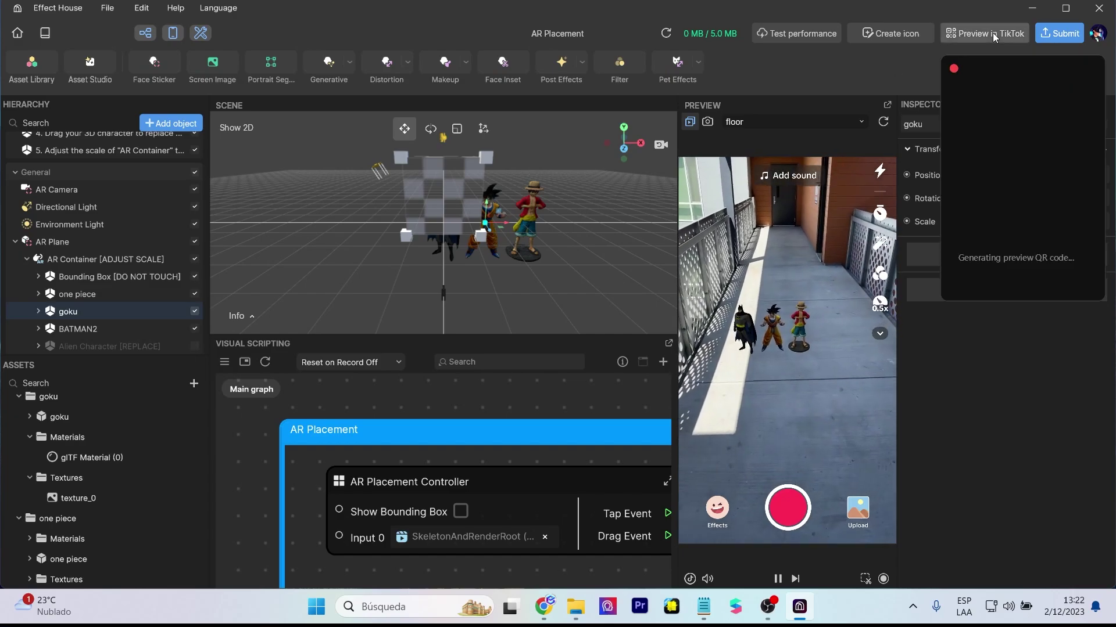